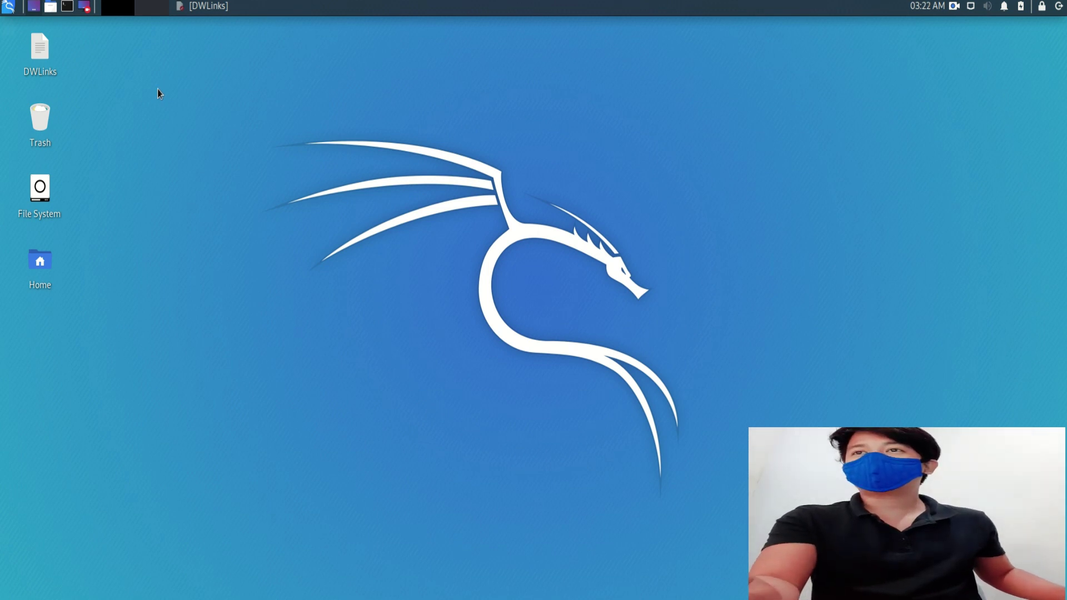
Launch Firefox ESR from the applications menu search and select the address bar URL.
click(11, 11)
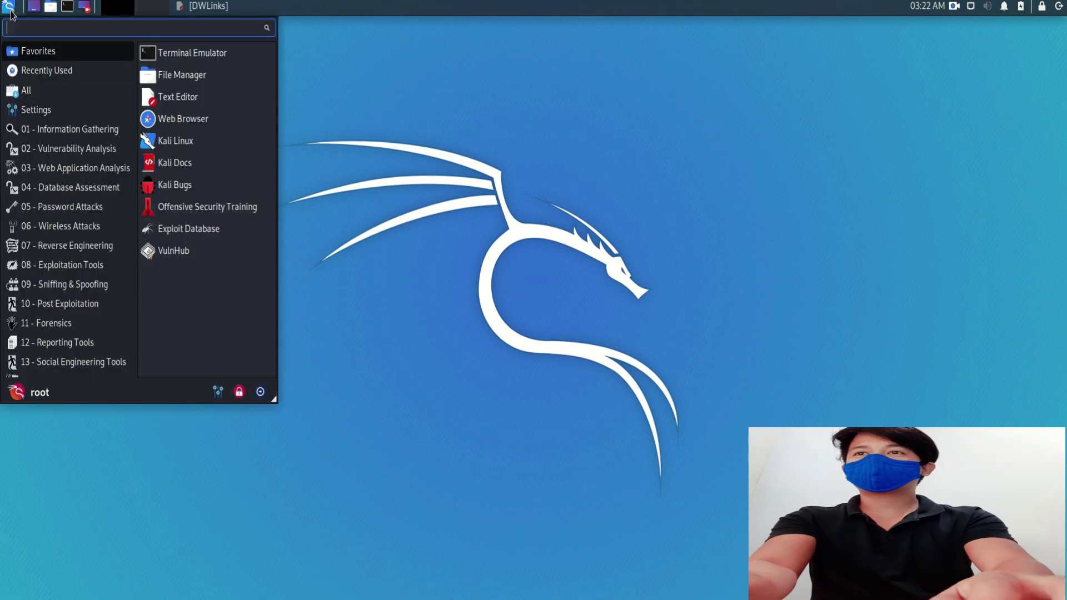
text(fire)
key(Return)
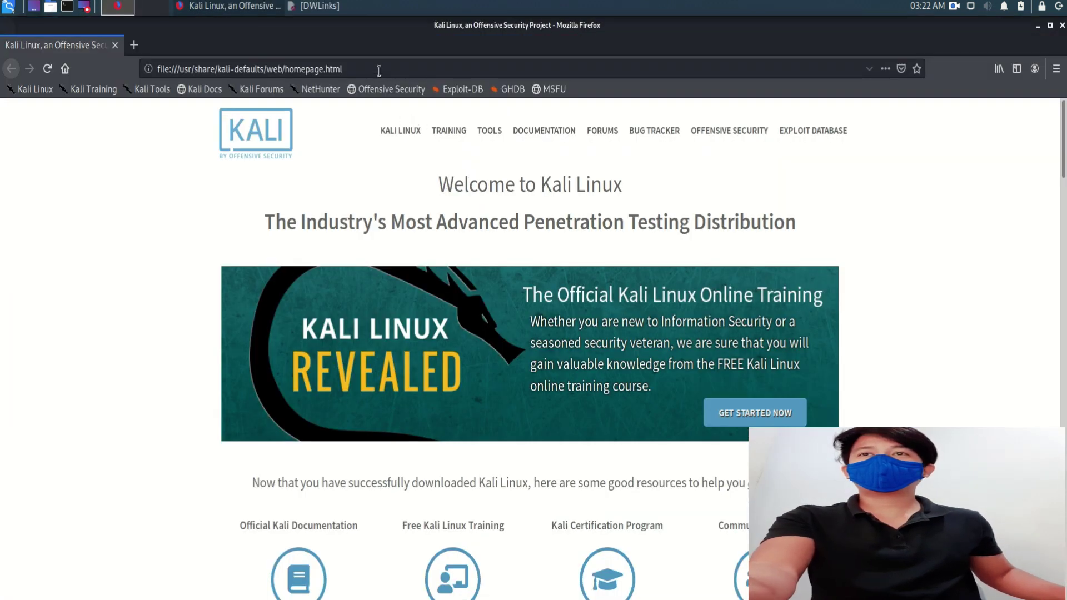
click(379, 69)
click(378, 69)
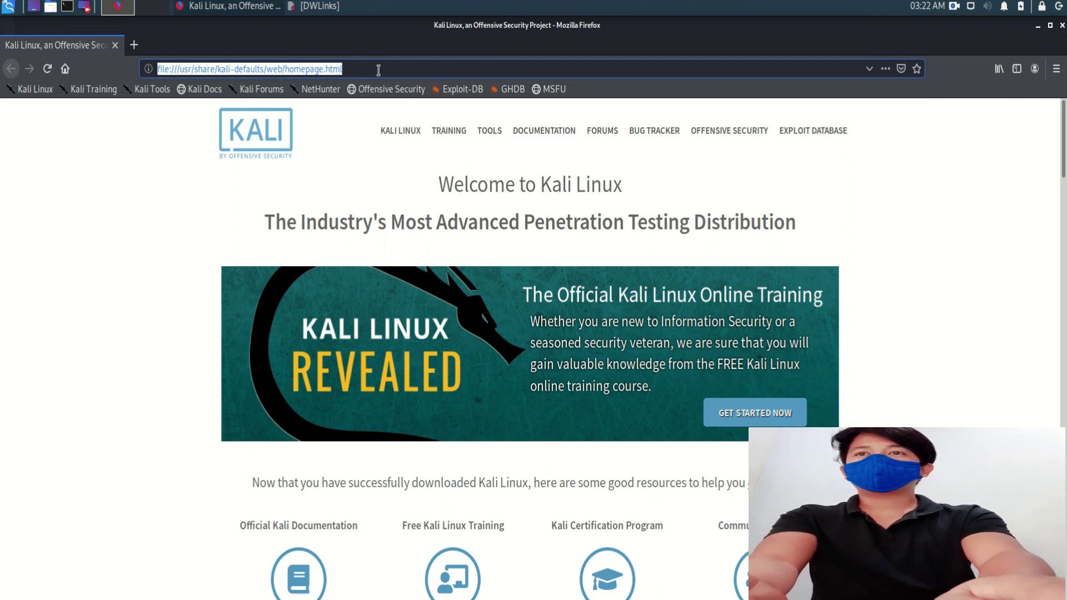
Open the Psiphon download page at psiphon3.com and scroll down to its Direct Downloads.
text(p)
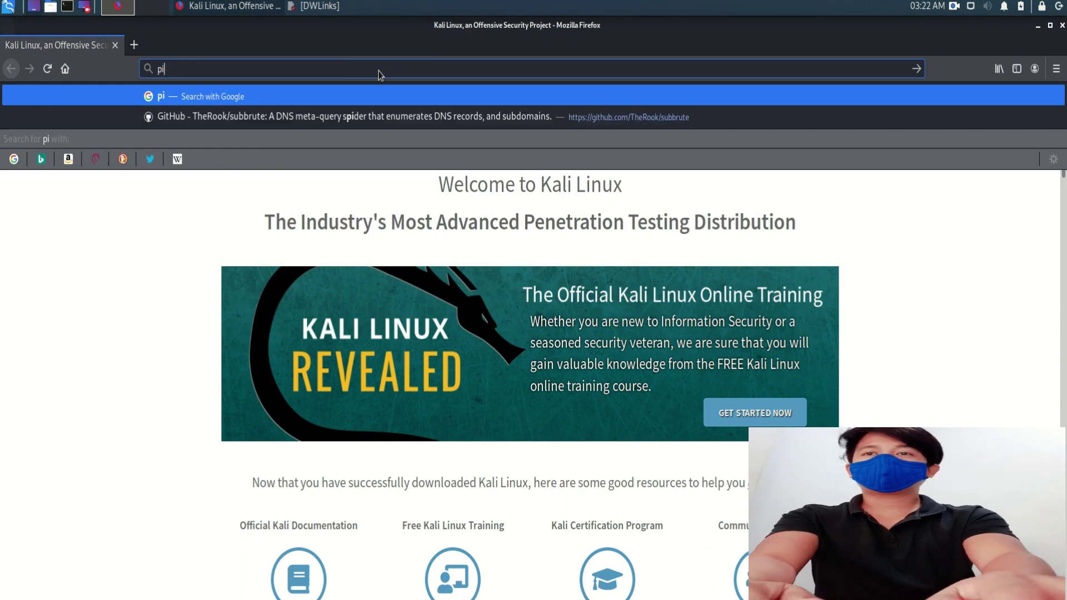
text(si)
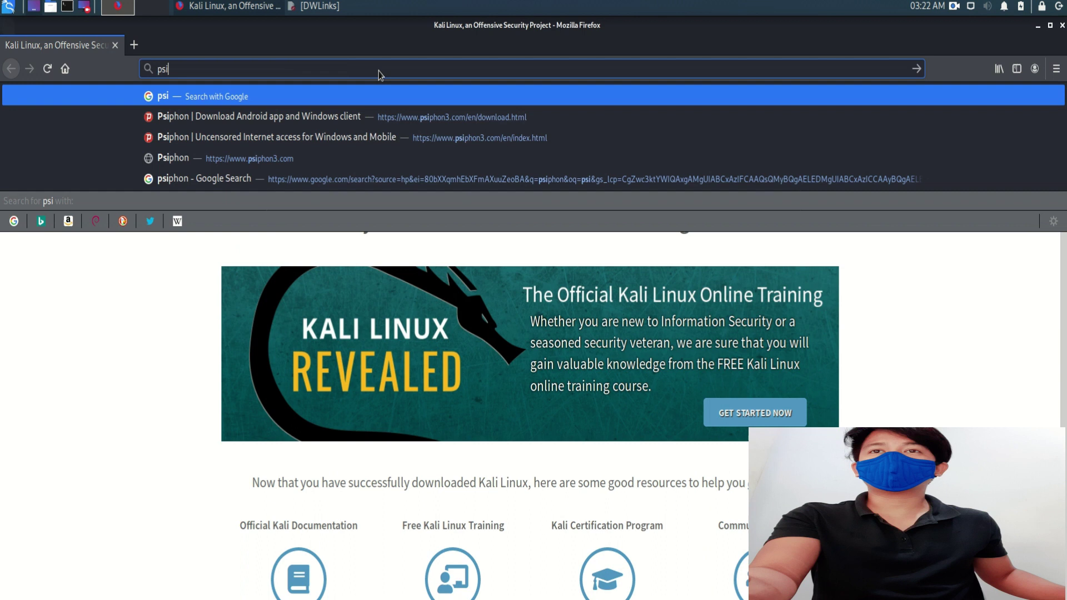
click(352, 115)
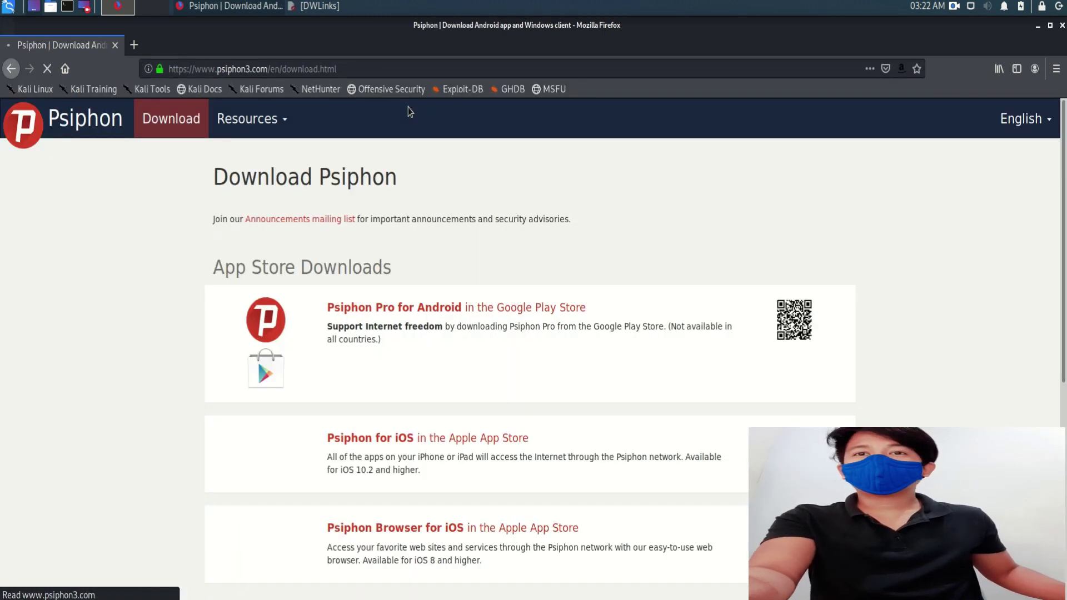
scroll(286, 229, down, 3)
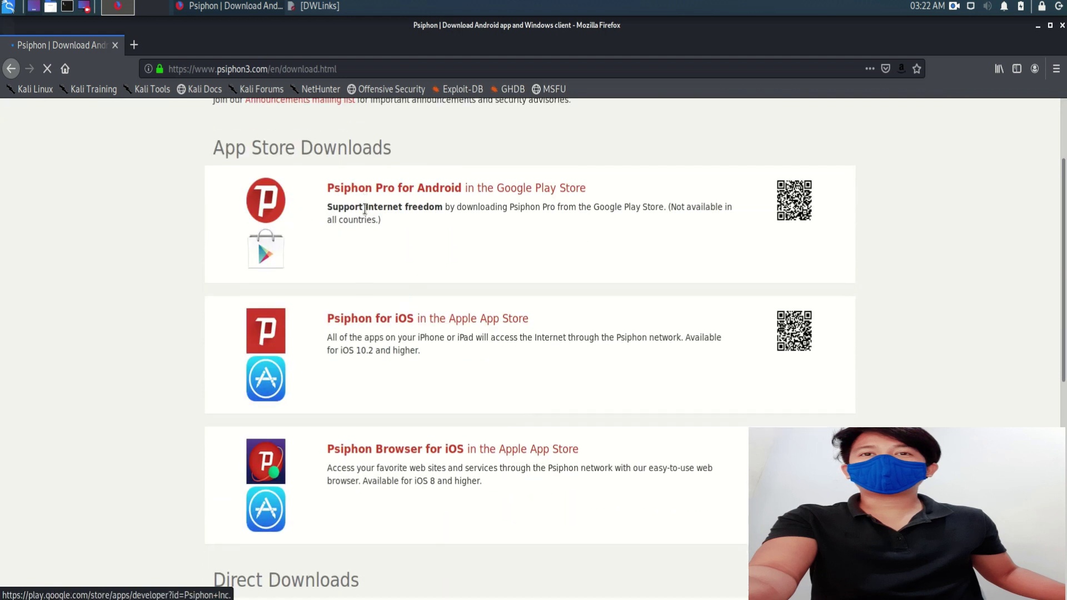
scroll(367, 222, down, 5)
scroll(423, 255, down, 2)
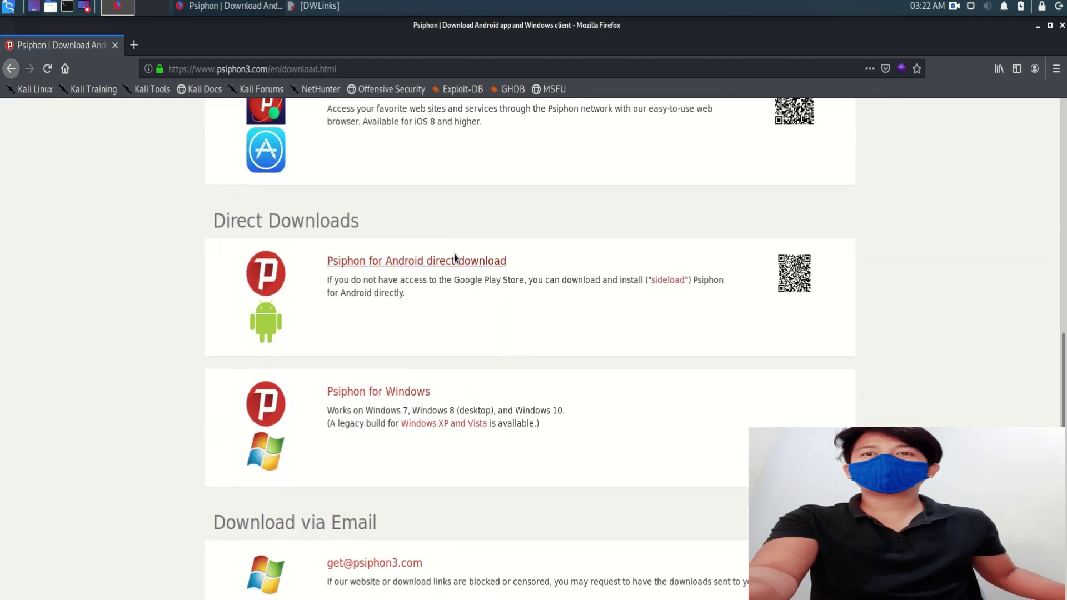
scroll(439, 278, down, 2)
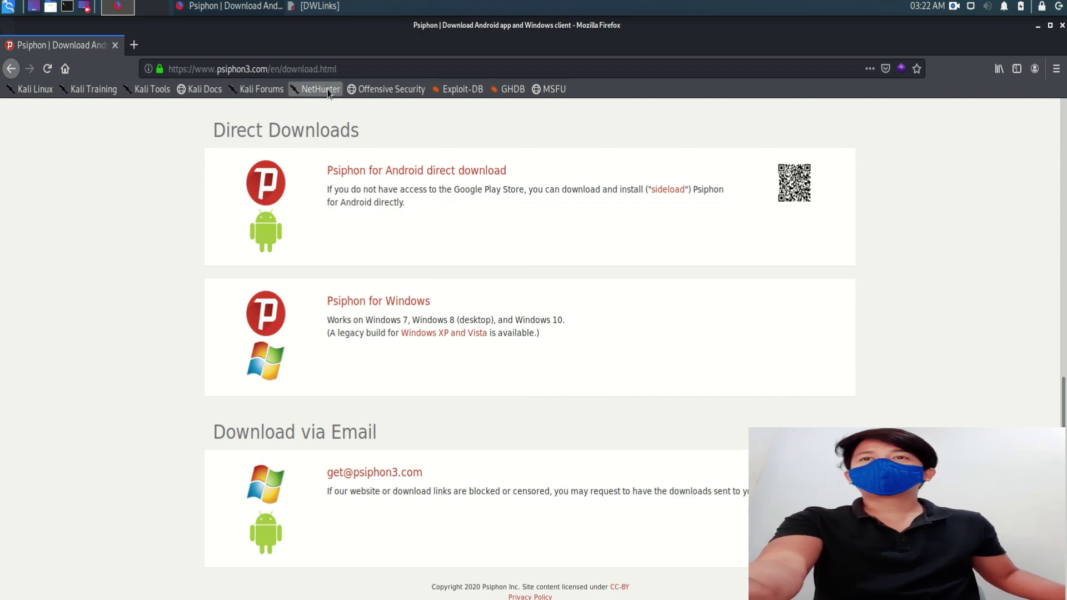
Go to tools.kali.org and scroll through the Kali Tools page.
click(334, 71)
key(ctrl+a)
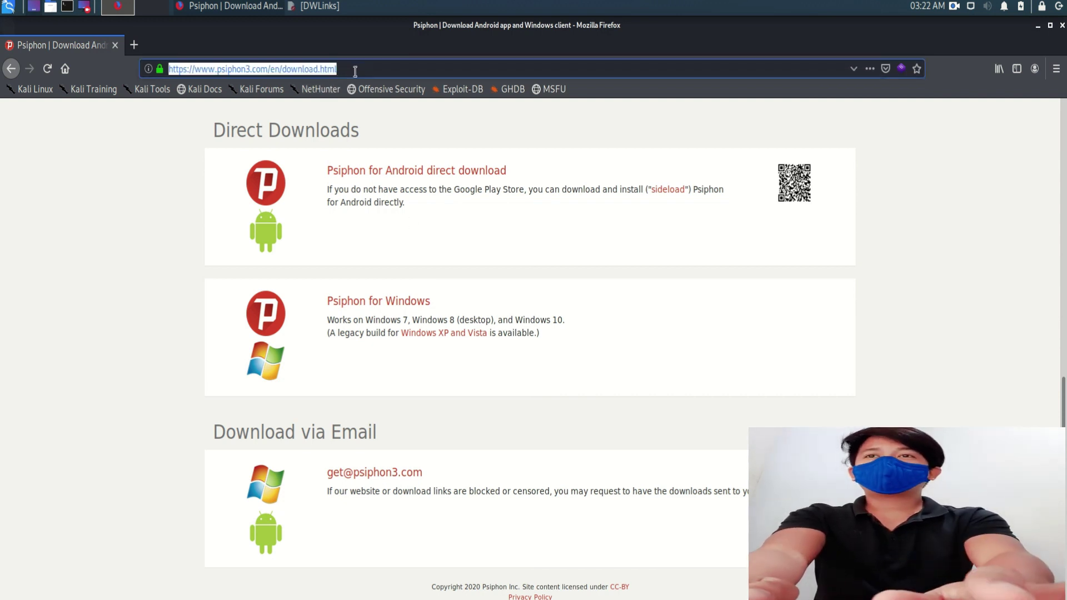
text(t)
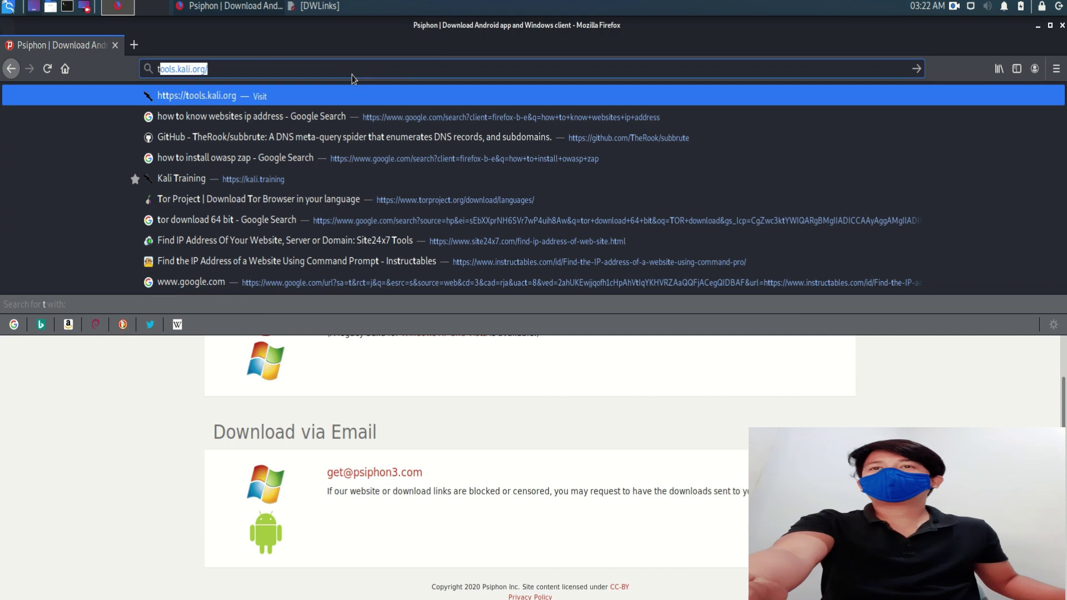
key(Return)
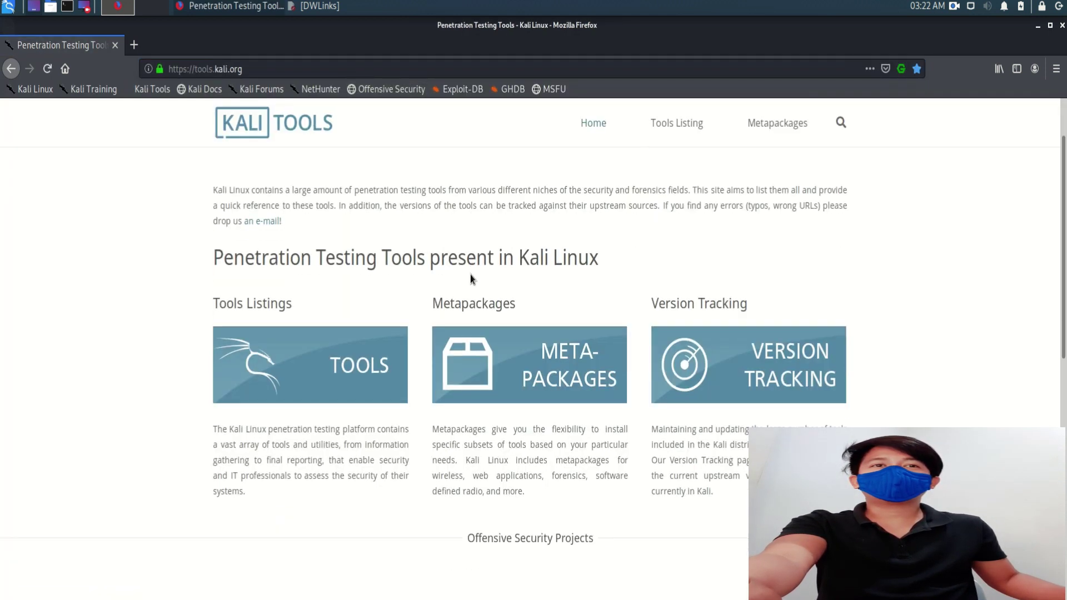
scroll(471, 275, down, 5)
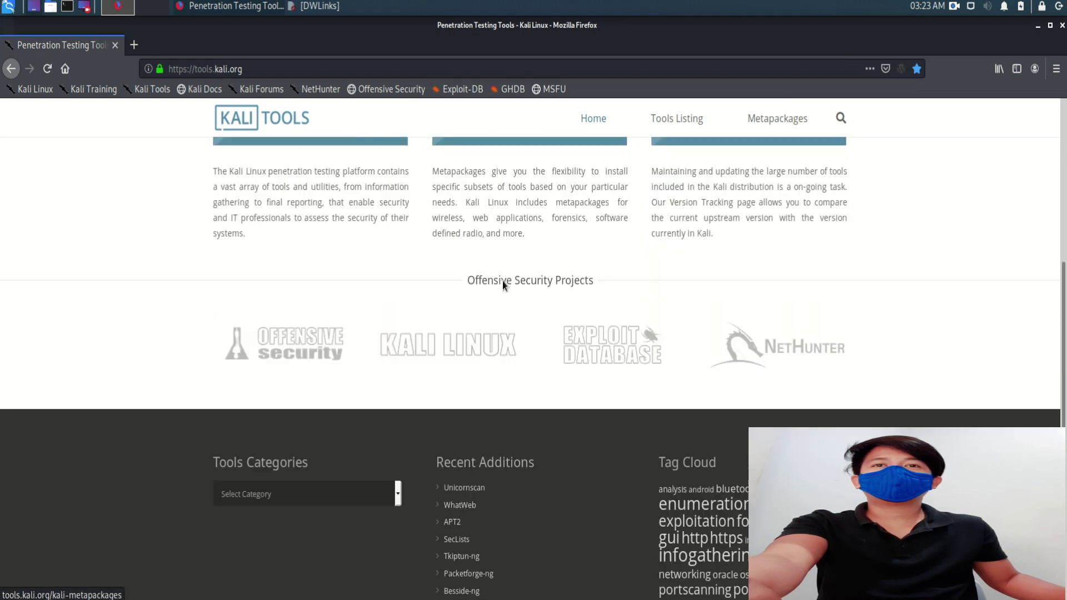
scroll(503, 285, up, 5)
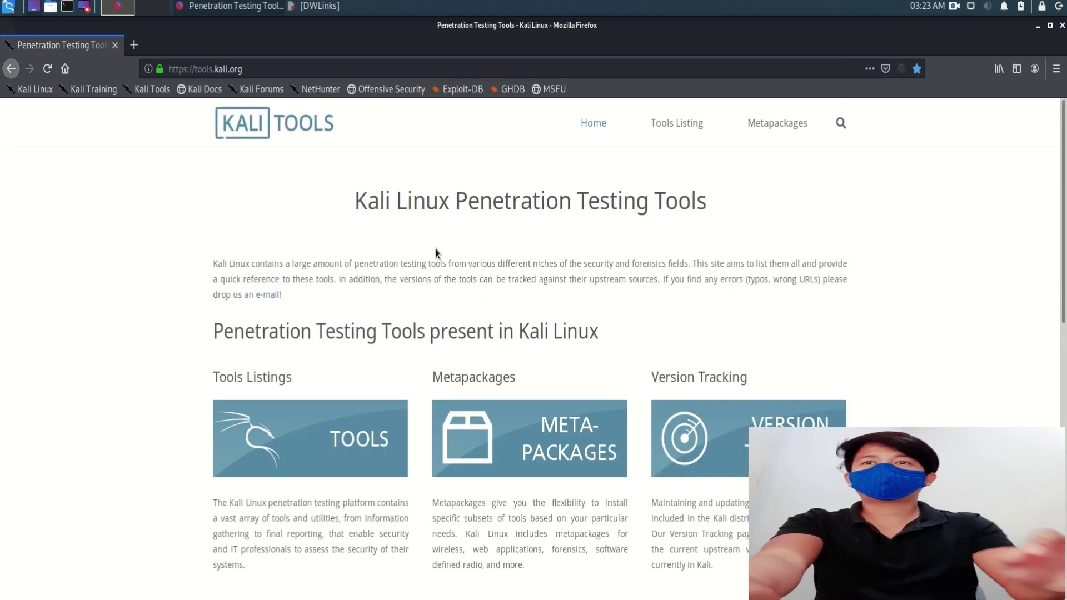
Run a Google search for 'toor' from the address bar.
click(259, 70)
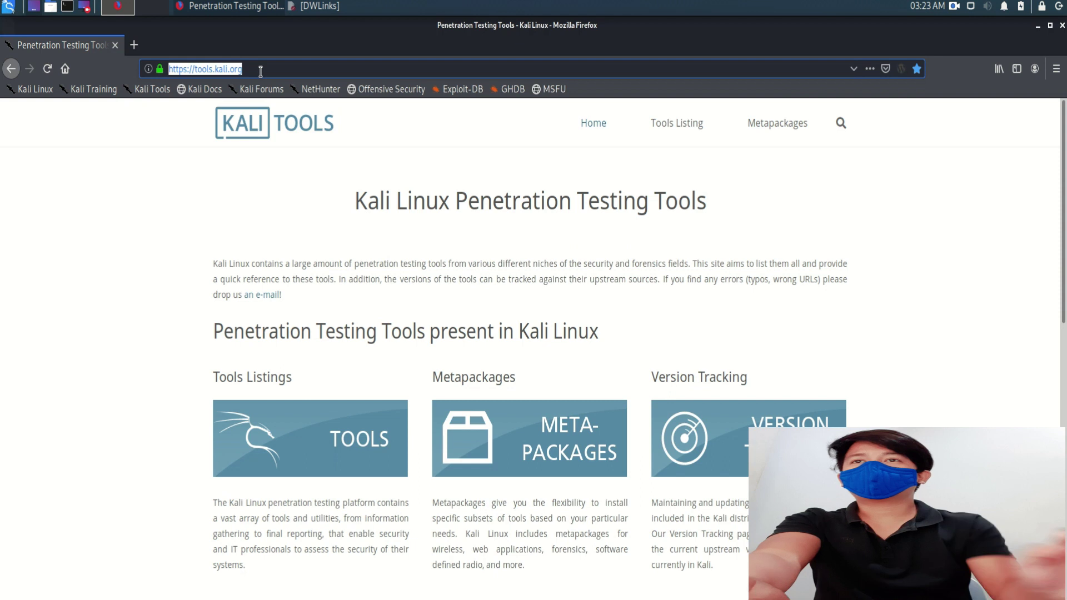
text(toor)
key(Return)
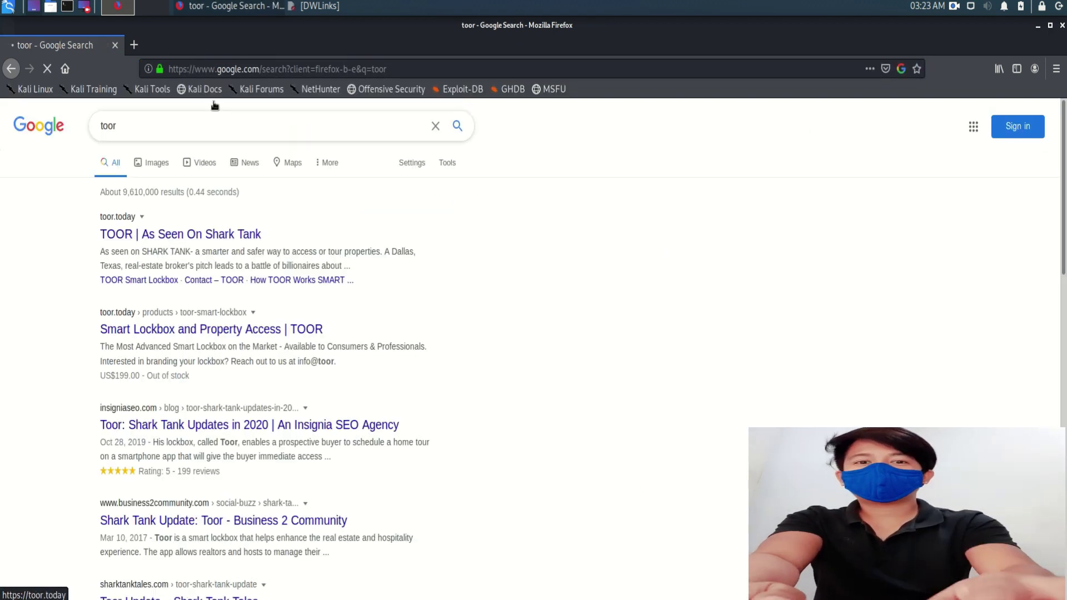
Replace the Google query with the suggestion 'tor download 64 bit'.
double_click(191, 118)
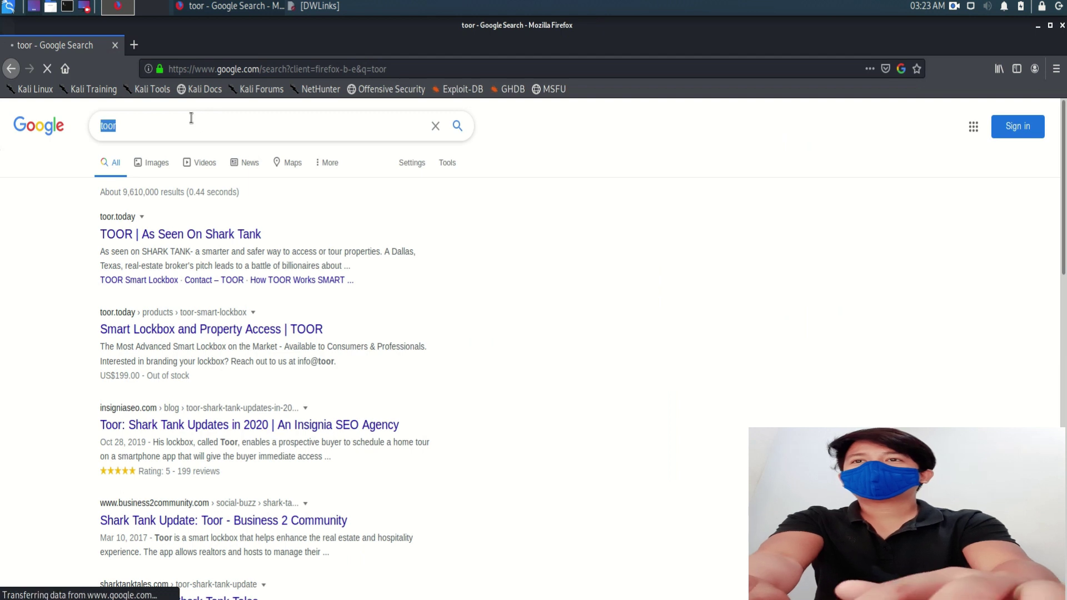
text(tor do)
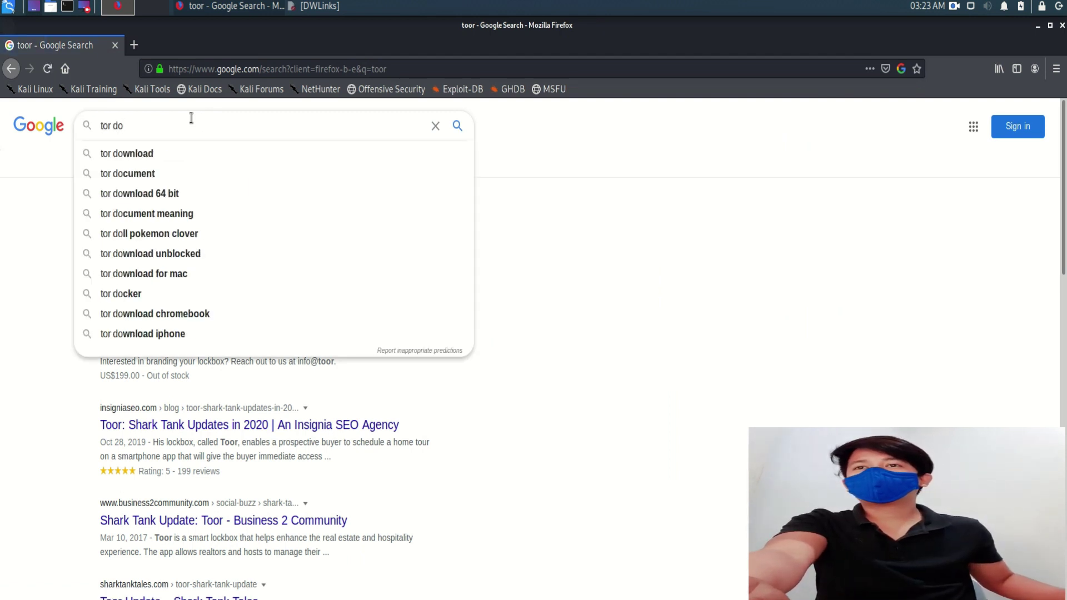
click(193, 195)
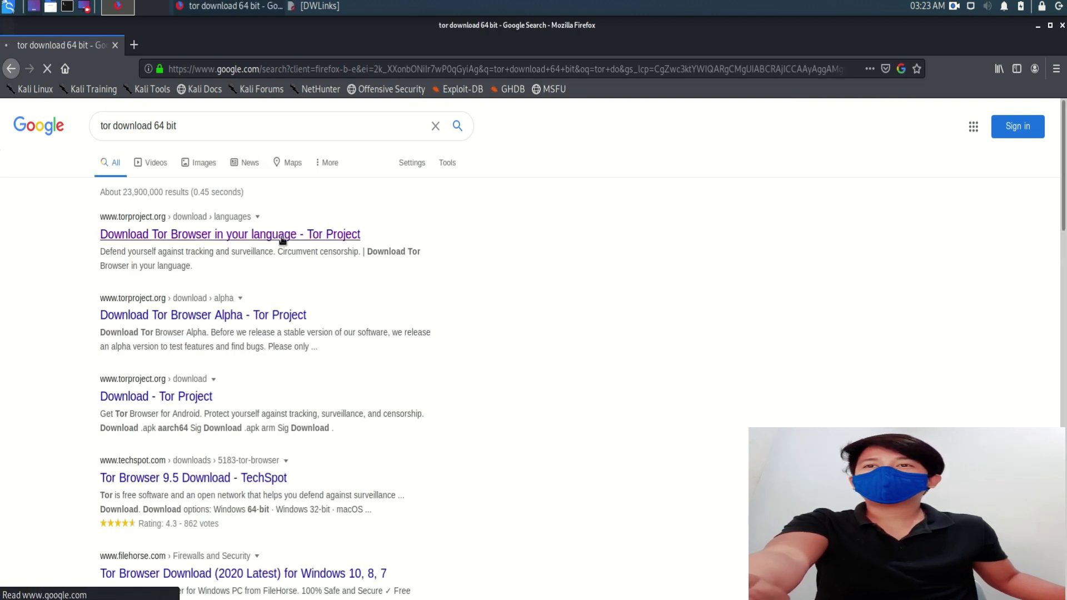
Open the Tor Project's Tor Browser download-by-language page and scroll its language table.
click(282, 236)
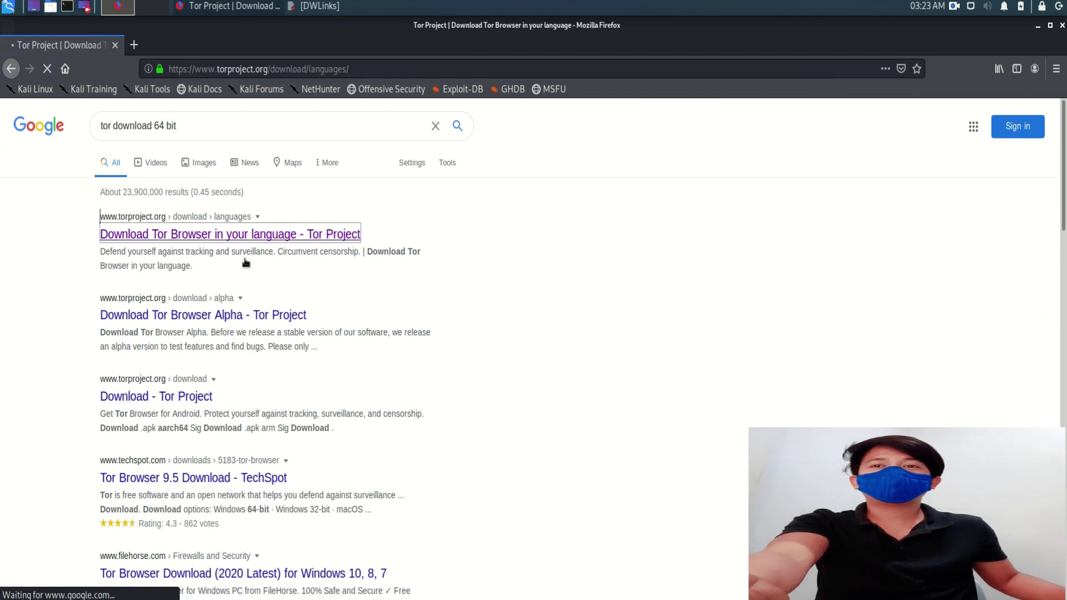
scroll(391, 331, down, 5)
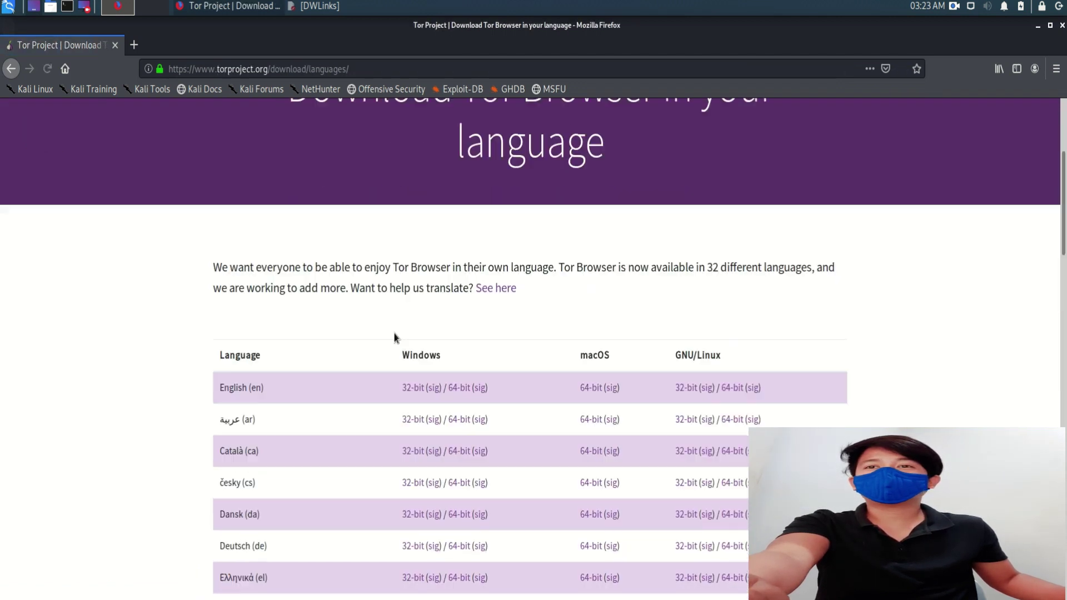
scroll(291, 329, down, 10)
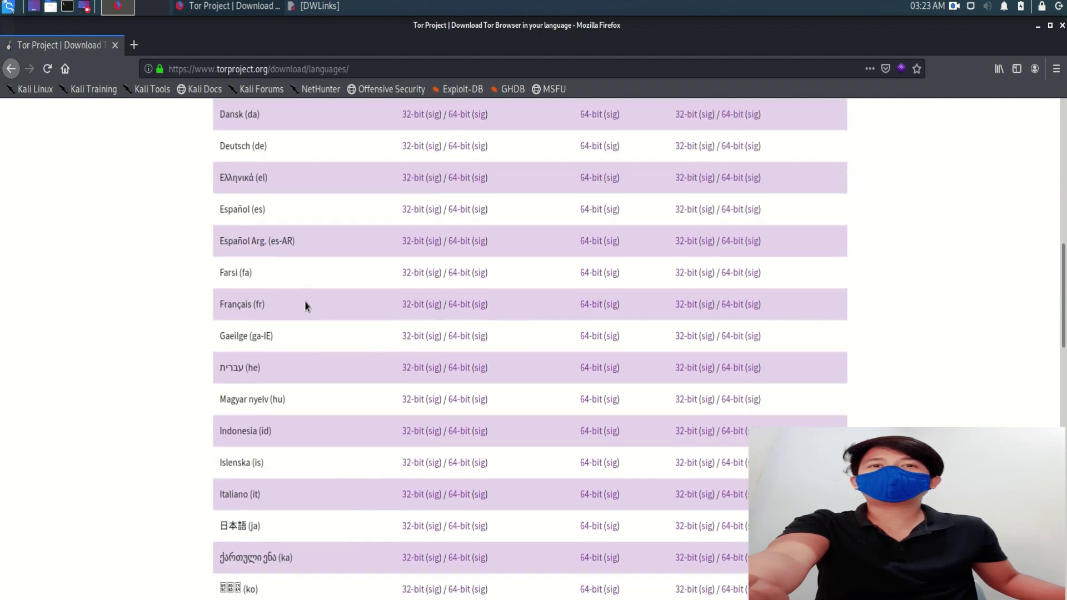
scroll(338, 328, up, 10)
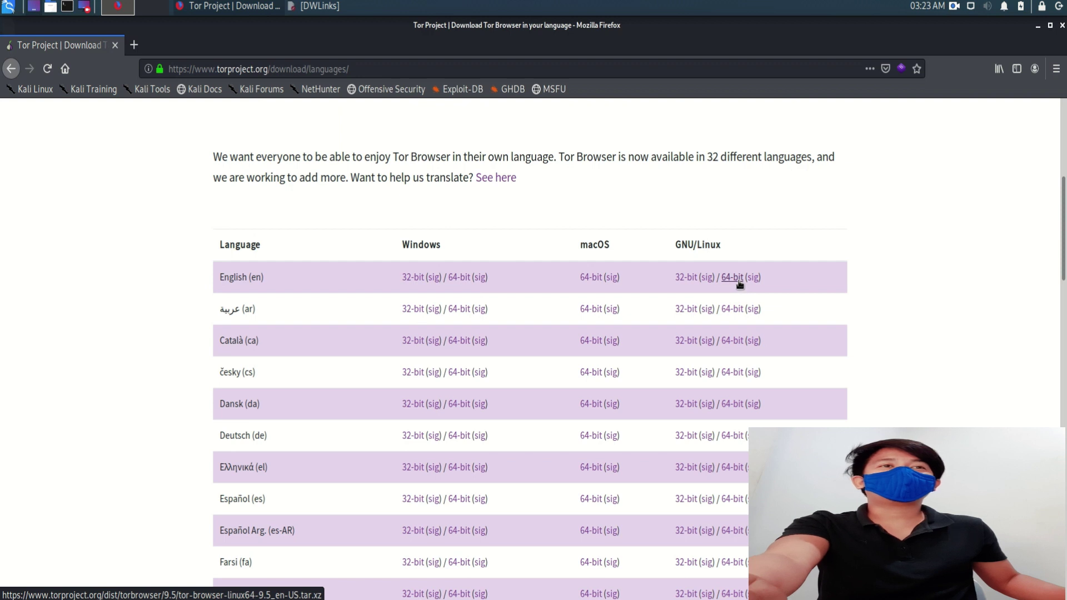
Open the Downloads folder holding tor-browser-linux64-9.5_en-US.tar.xz from Firefox's Library downloads list.
click(998, 69)
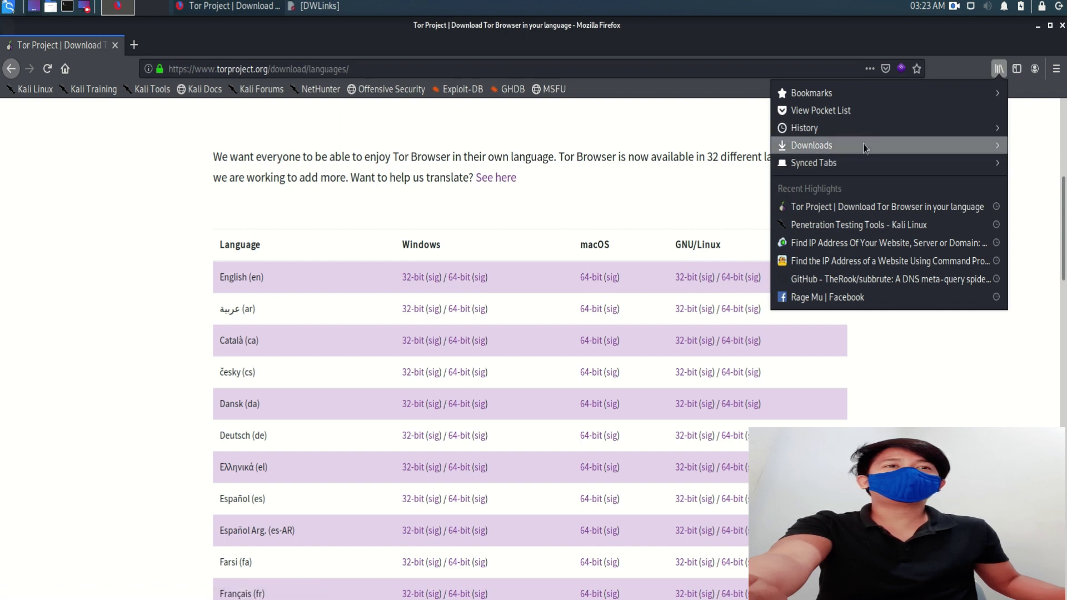
click(868, 145)
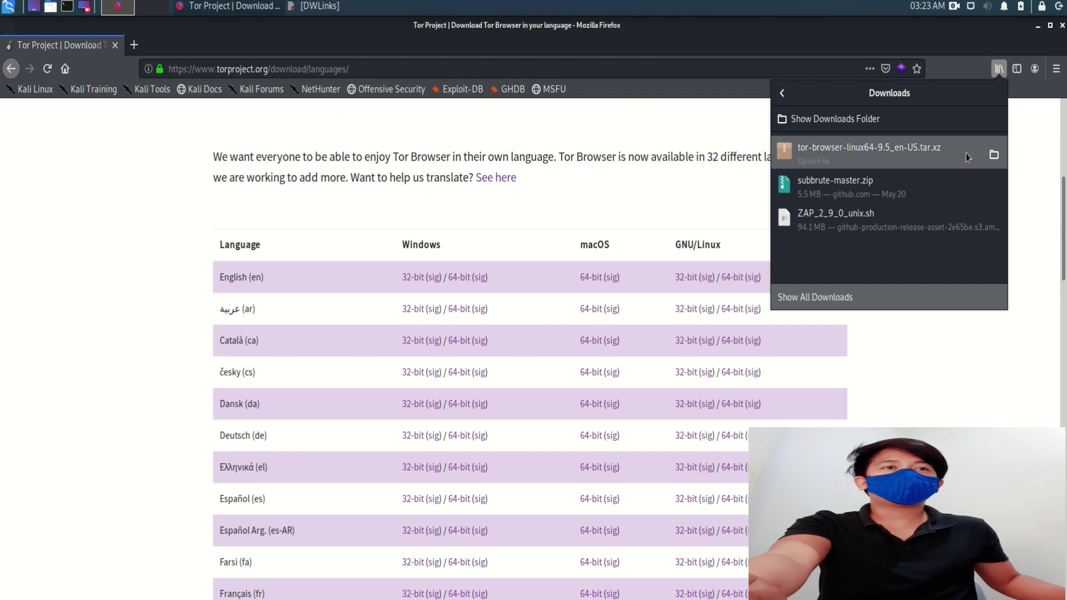
click(994, 158)
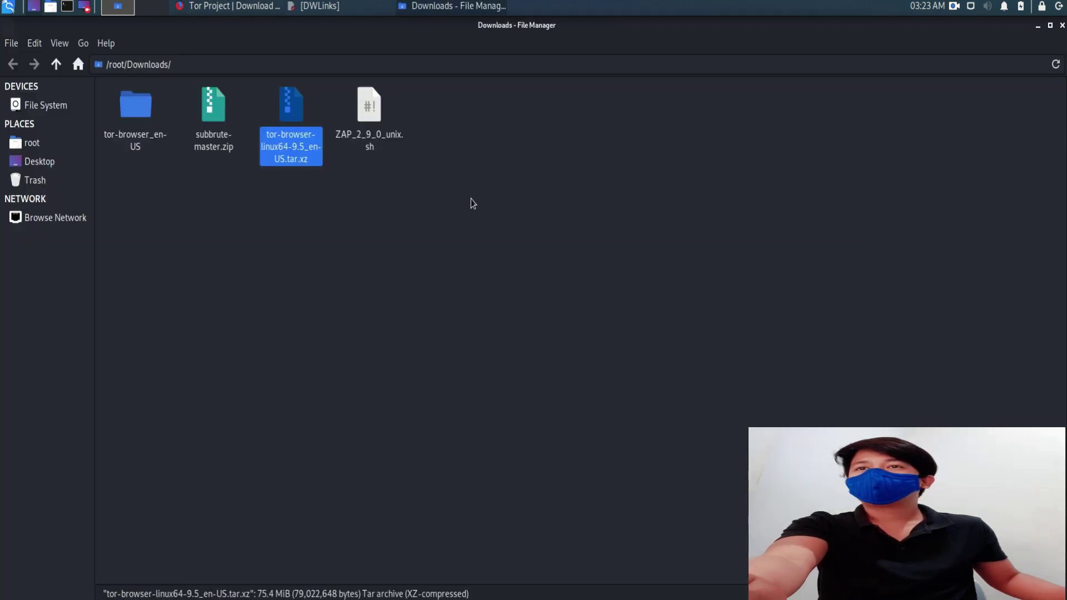
drag(328, 232, 401, 300)
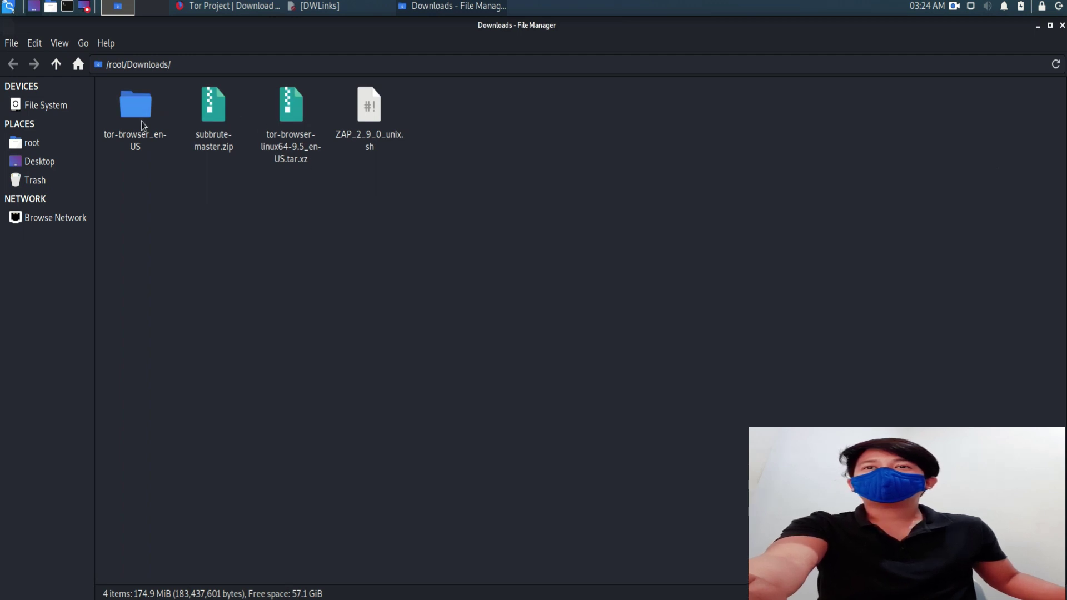
Extract tor-browser-linux64-9.5_en-US.tar.xz here and select the resulting tor-browser_en-US folder.
click(292, 149)
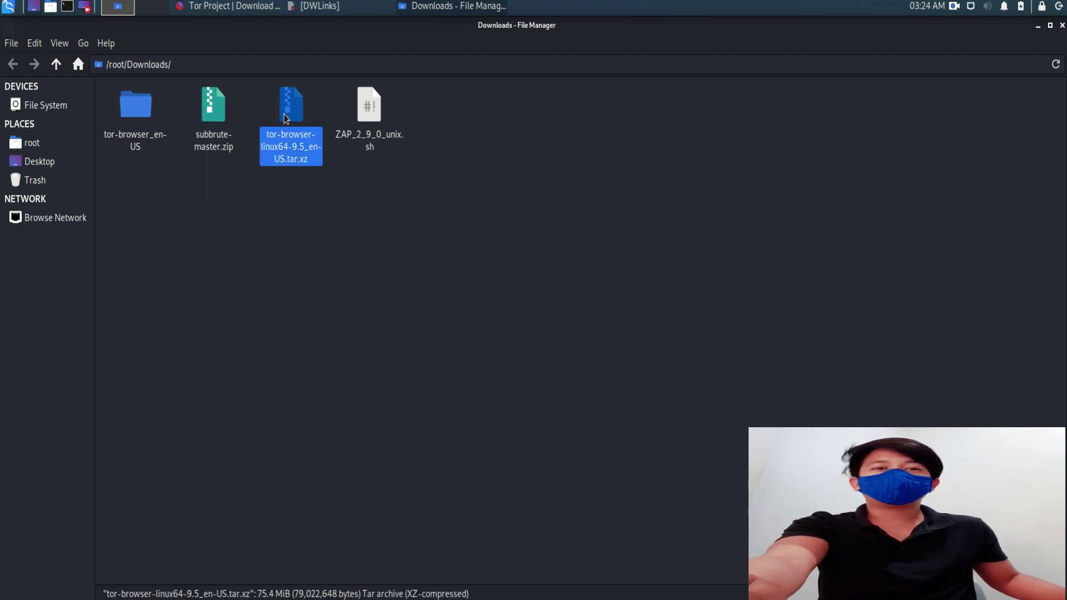
right_click(296, 149)
scroll(313, 261, down, 2)
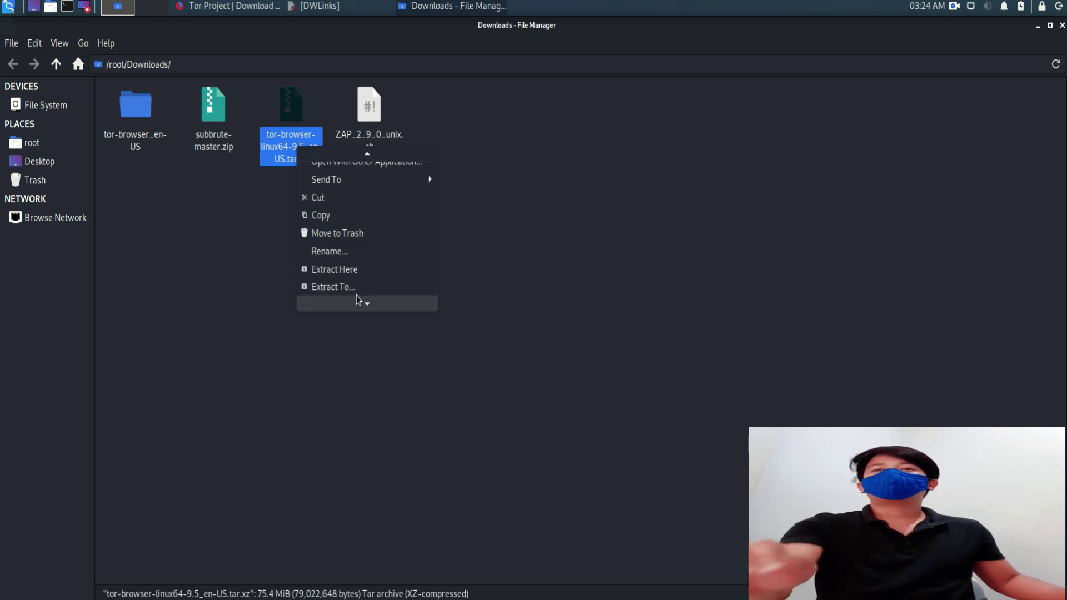
click(357, 269)
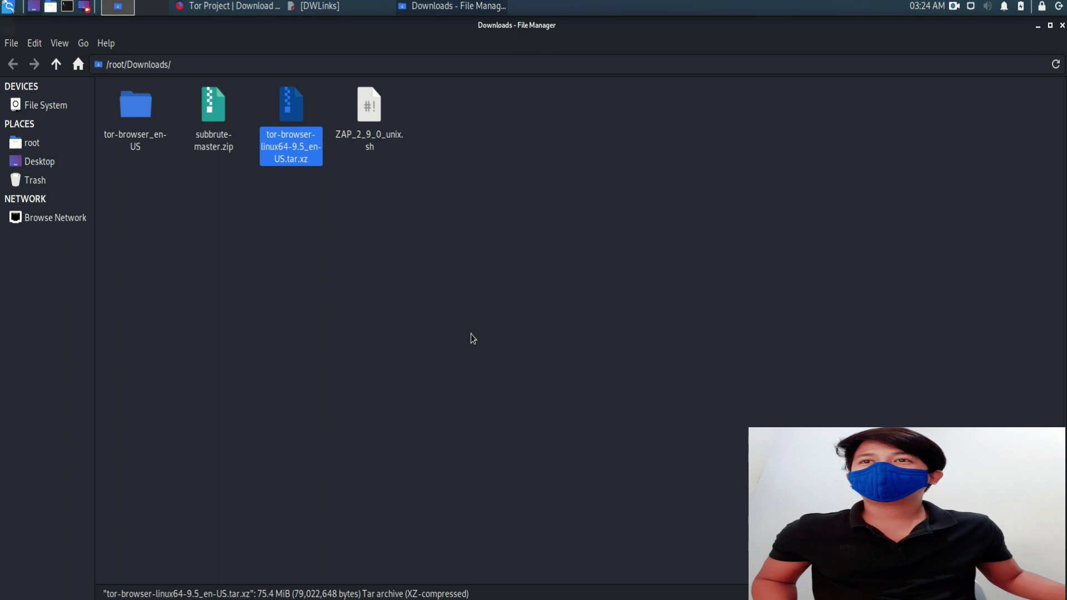
click(135, 106)
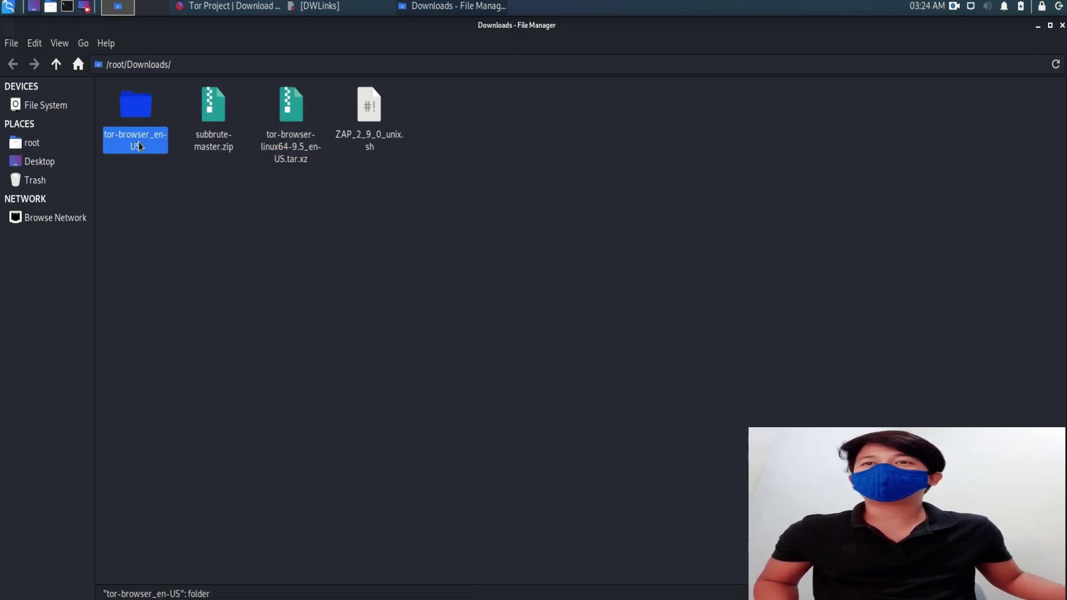
Open tor-browser_en-US/Browser/start-tor-browser in Leafpad.
double_click(144, 128)
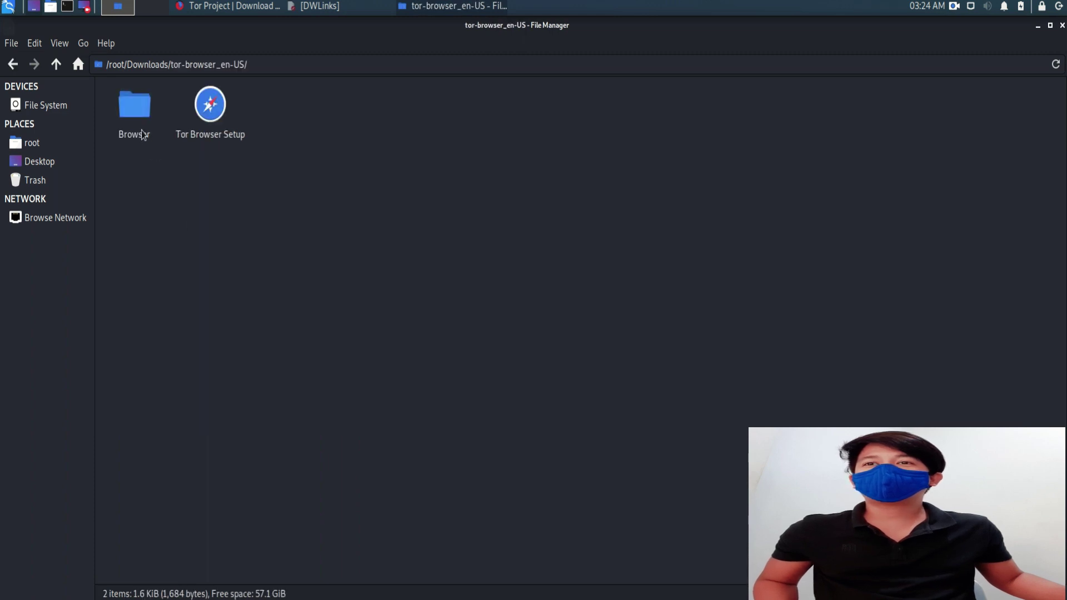
double_click(142, 132)
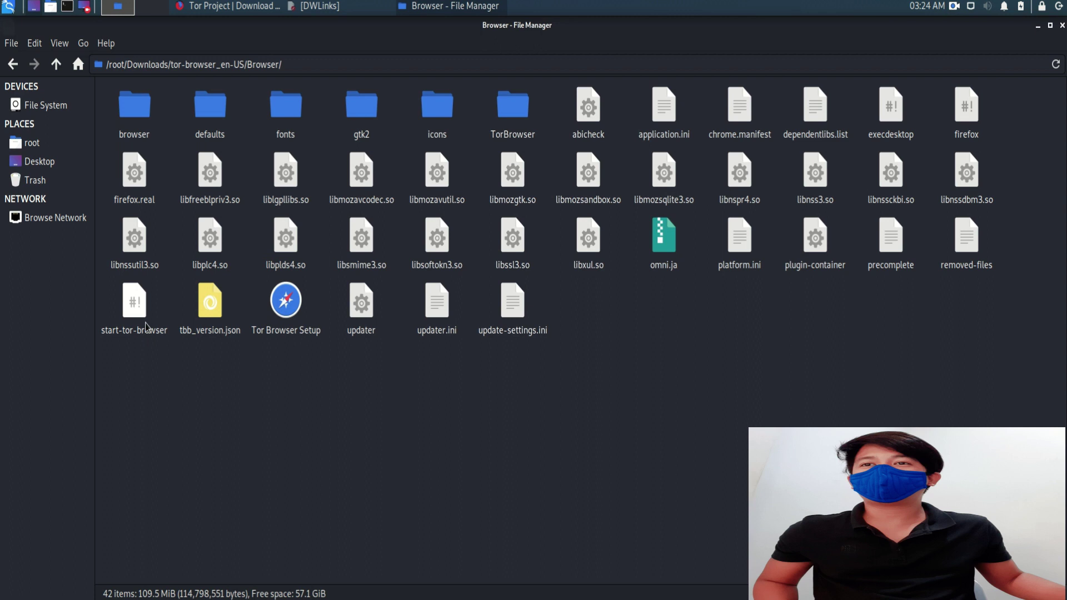
click(134, 310)
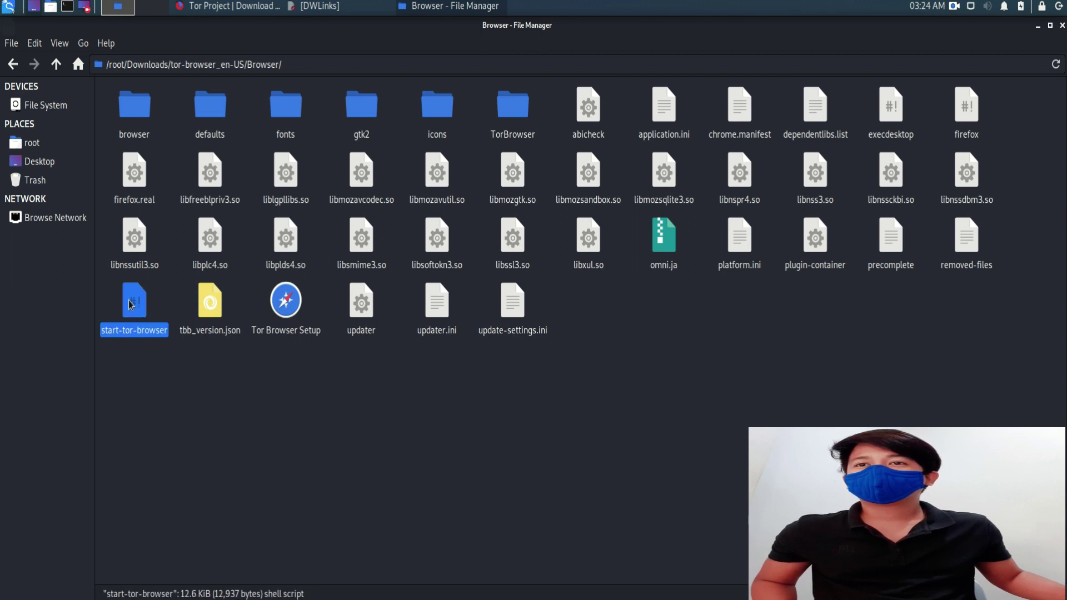
right_click(130, 305)
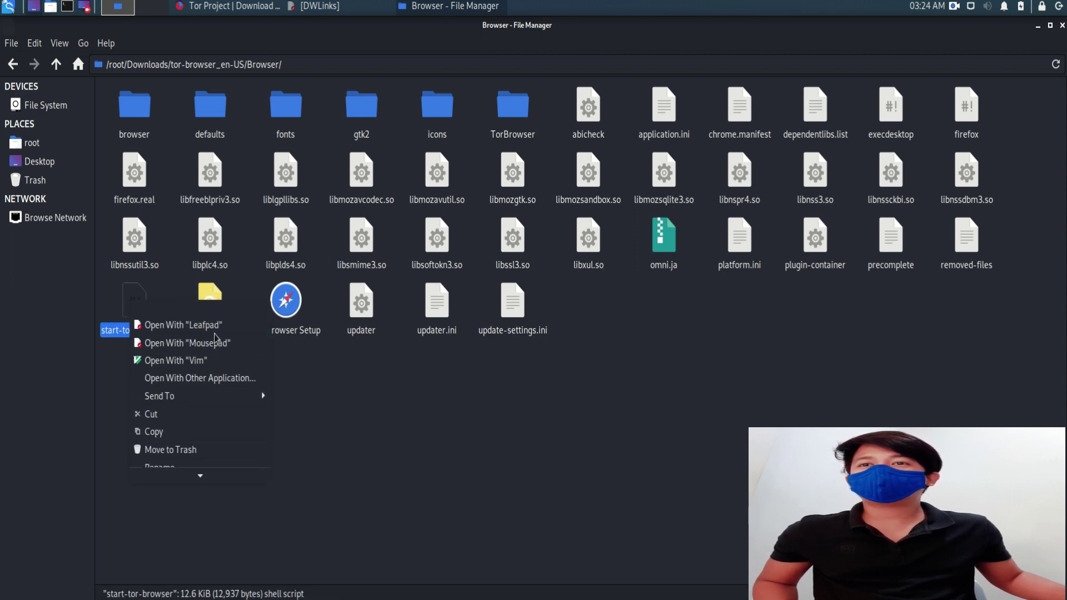
click(213, 327)
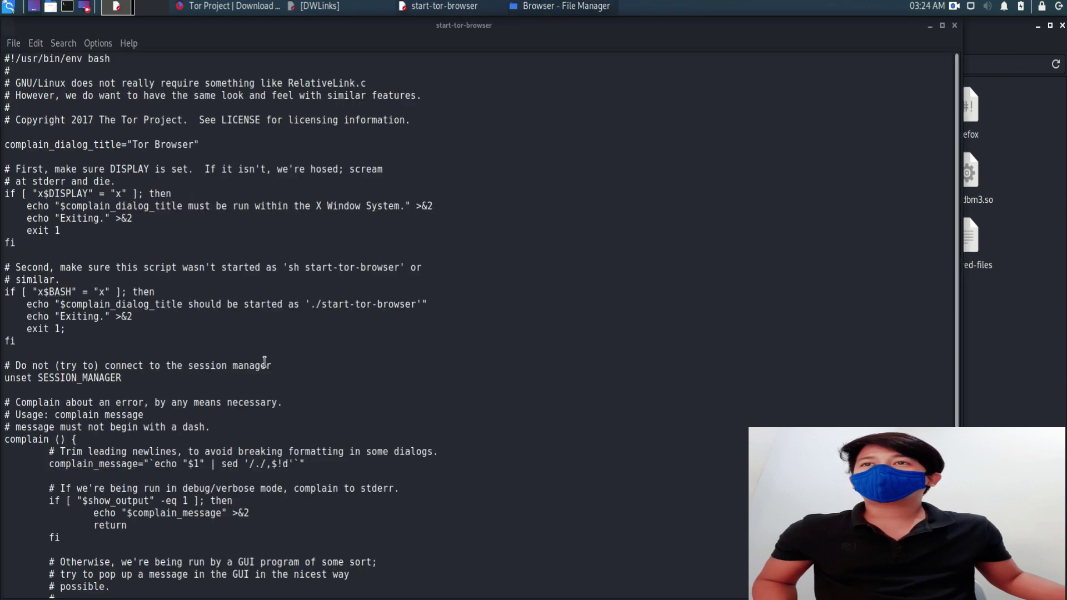
Find the word 'root' in the start-tor-browser script.
click(38, 44)
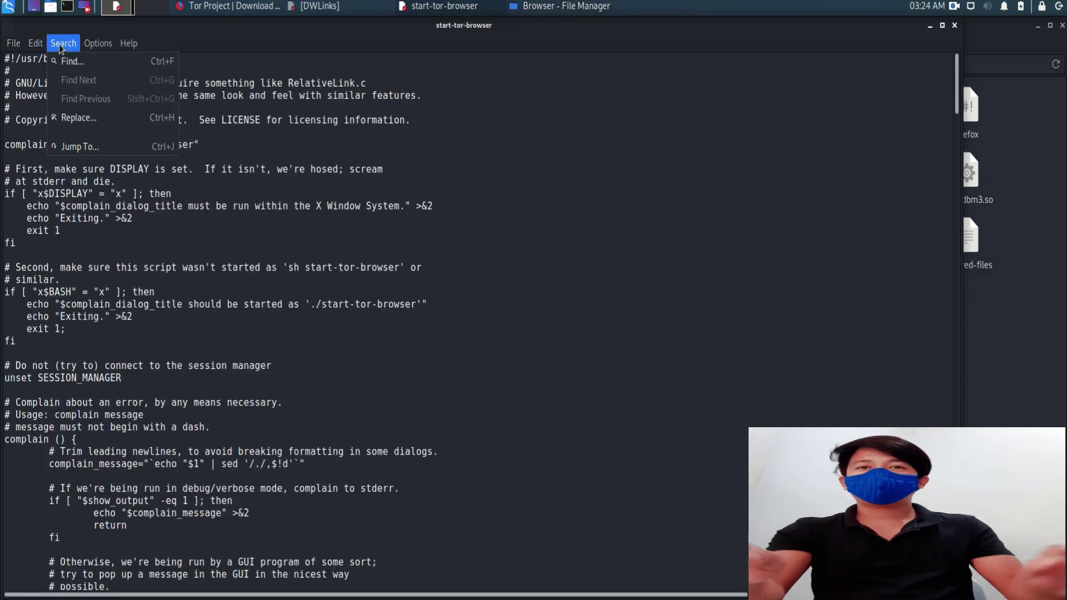
click(73, 59)
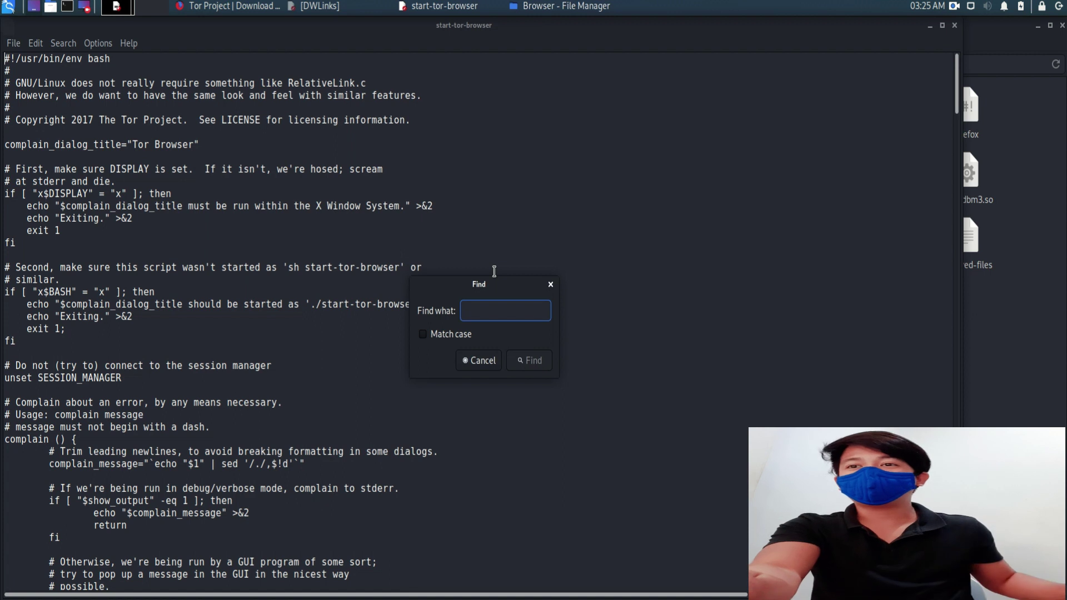
text(root)
key(Return)
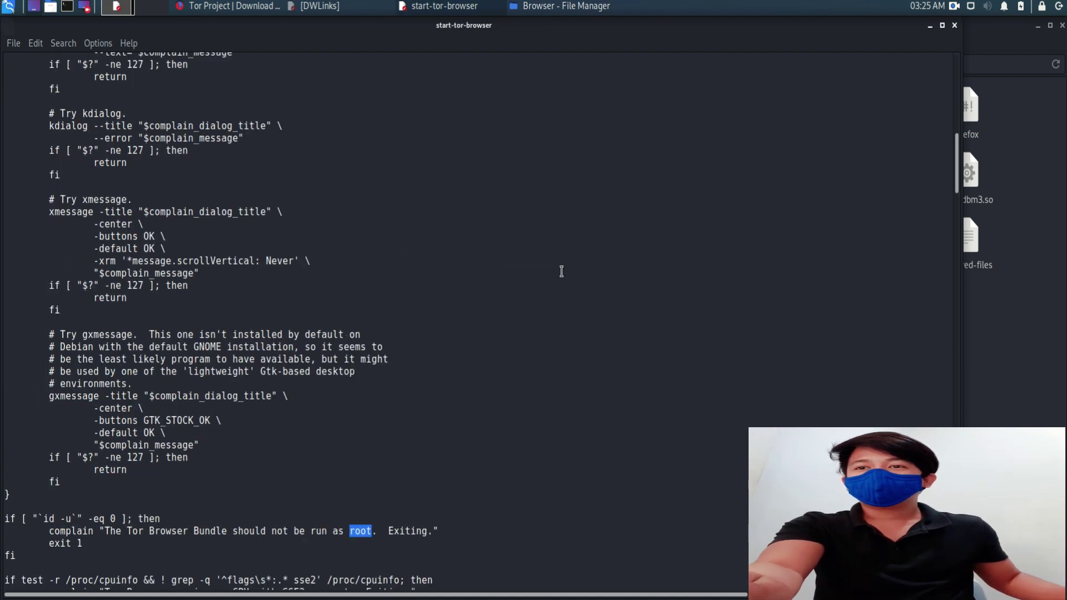
Change the root check from -eq 0 to -eq 1 and save the script.
click(114, 518)
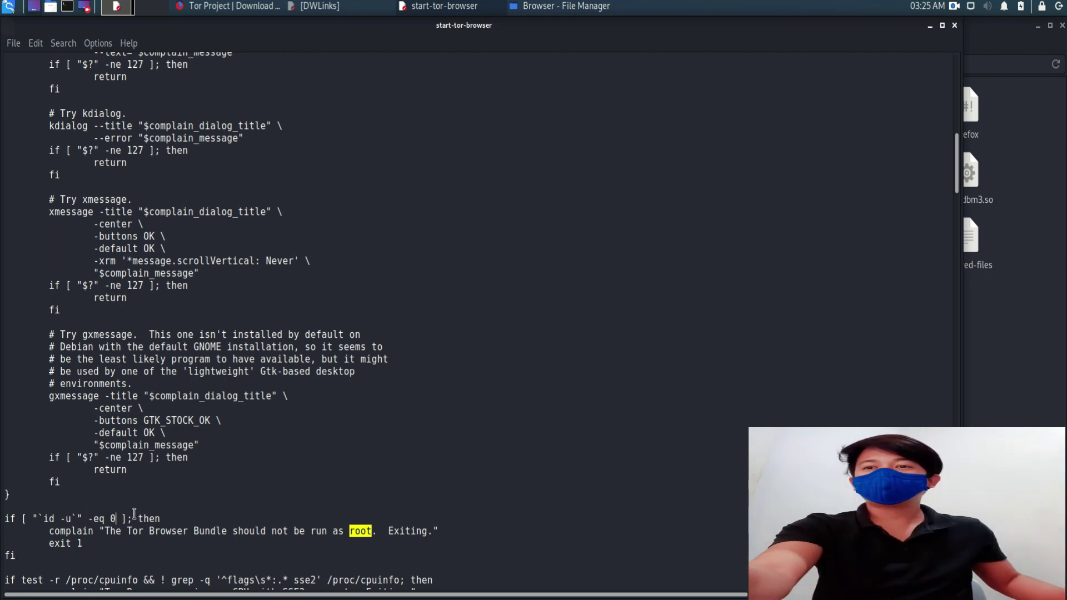
key(BackSpace)
text(1)
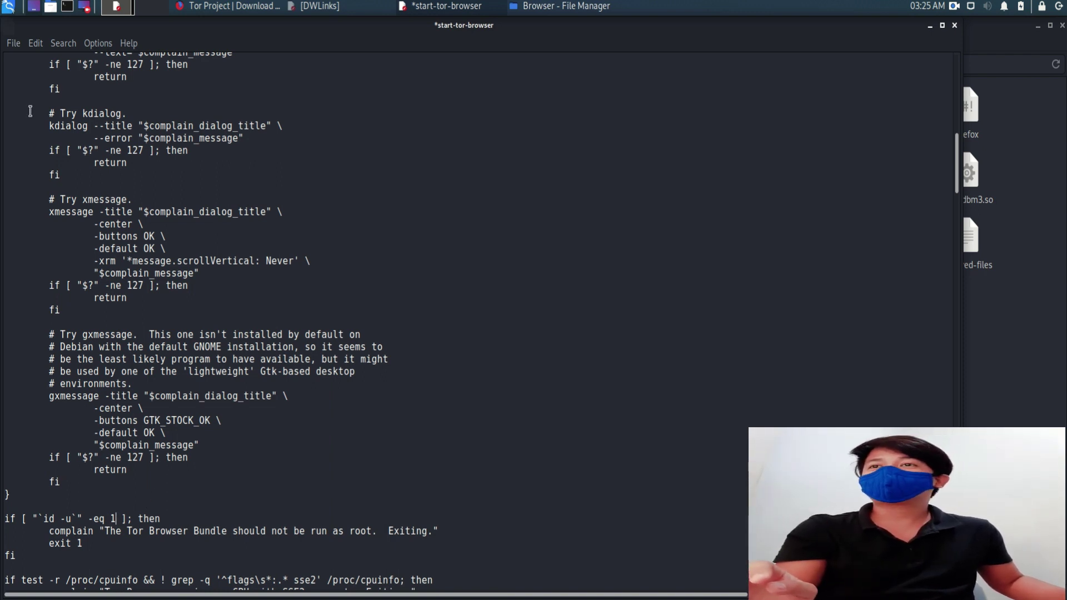
click(14, 42)
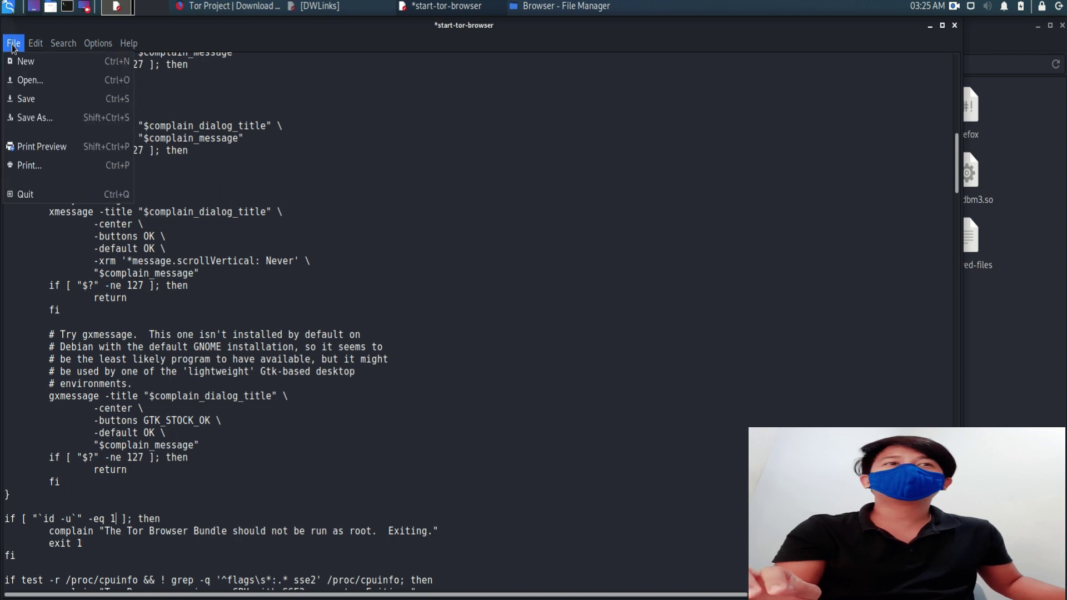
click(32, 98)
Close Leafpad, open a terminal, and move into Downloads, listing the directories with ls.
click(955, 26)
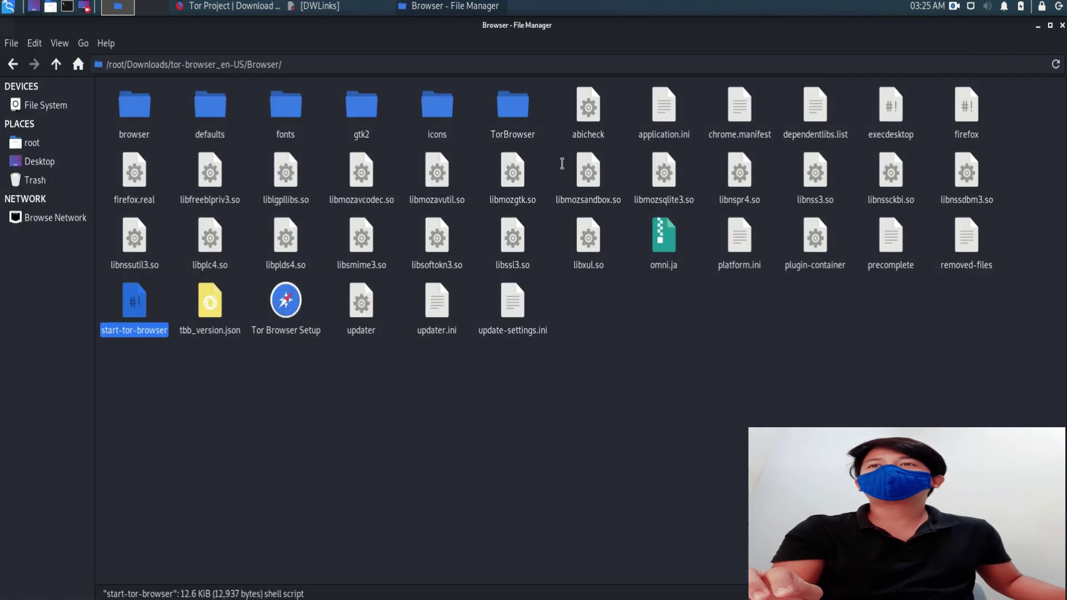
click(69, 8)
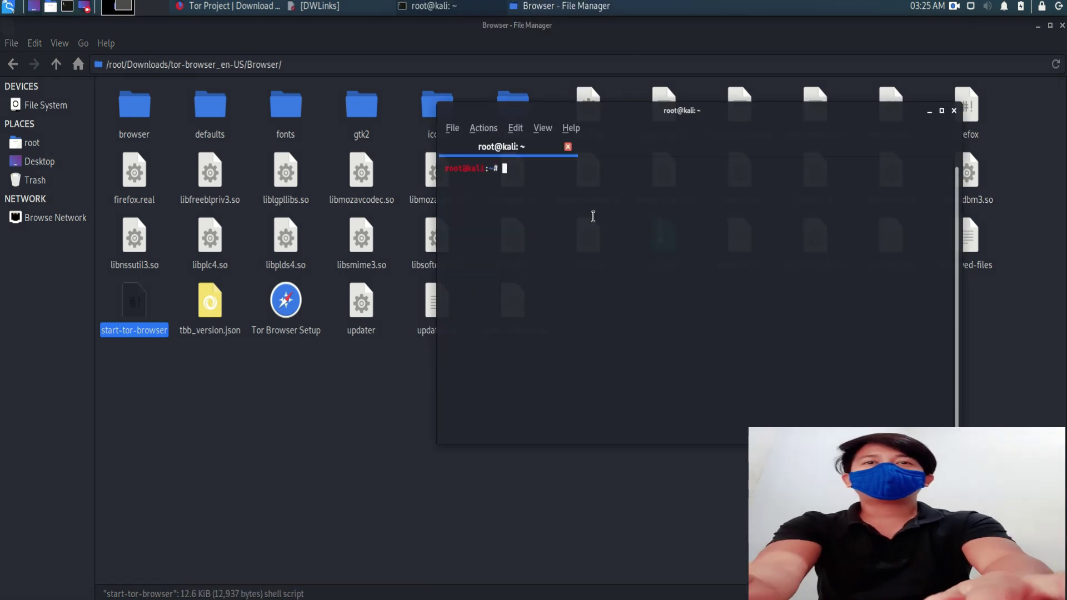
text(ls)
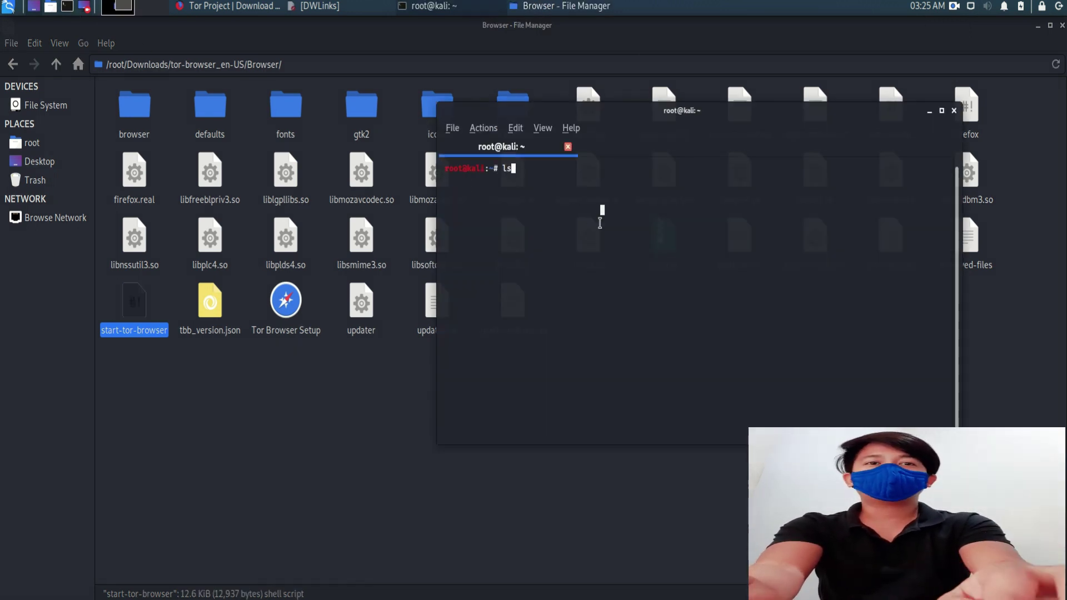
key(Return)
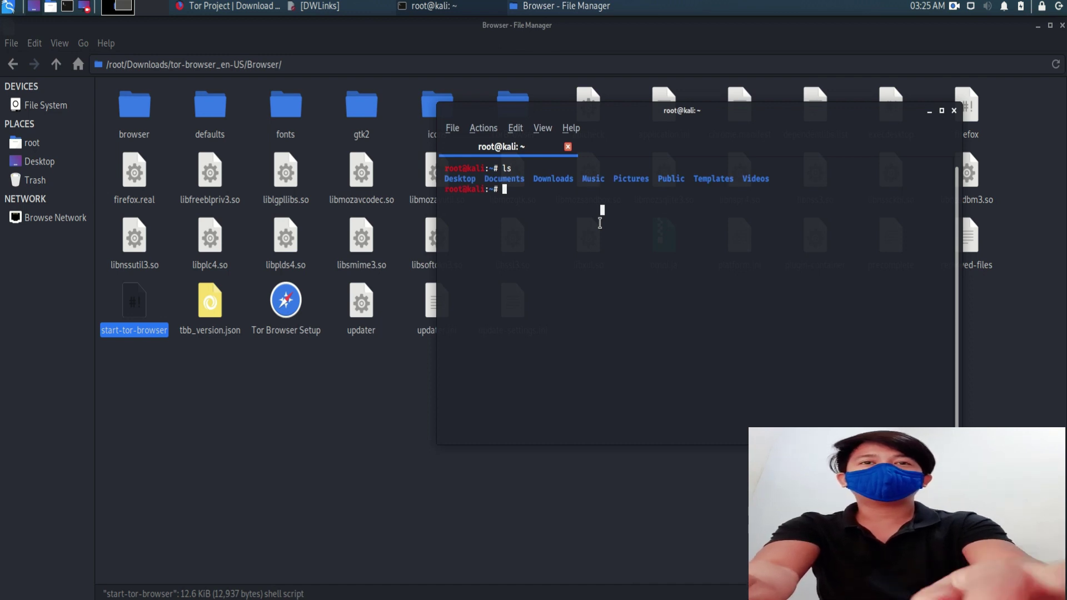
text(cd Downloads)
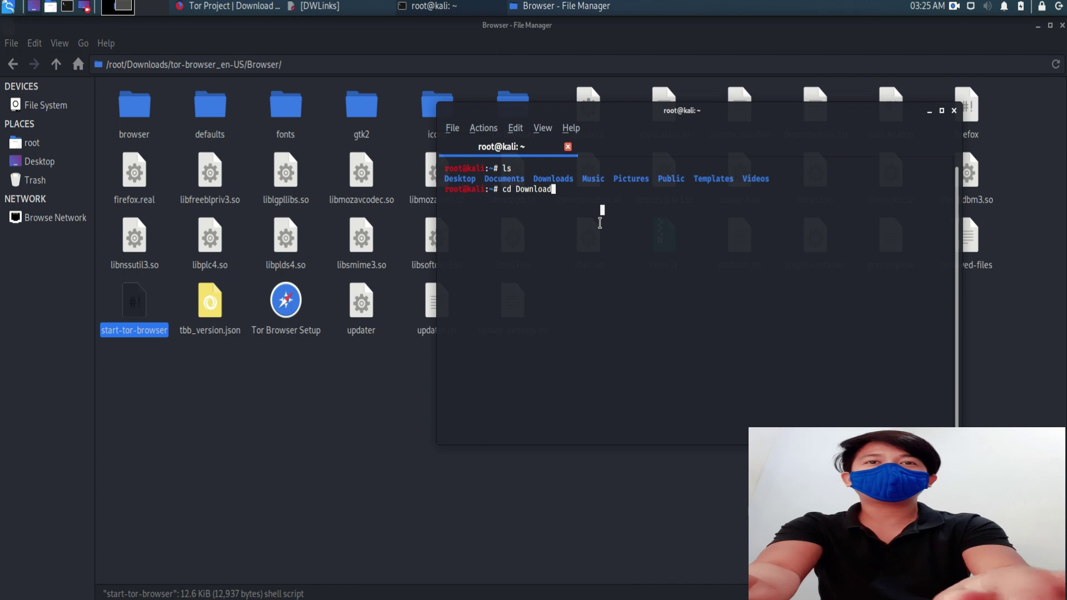
key(Return)
text(ls)
key(Return)
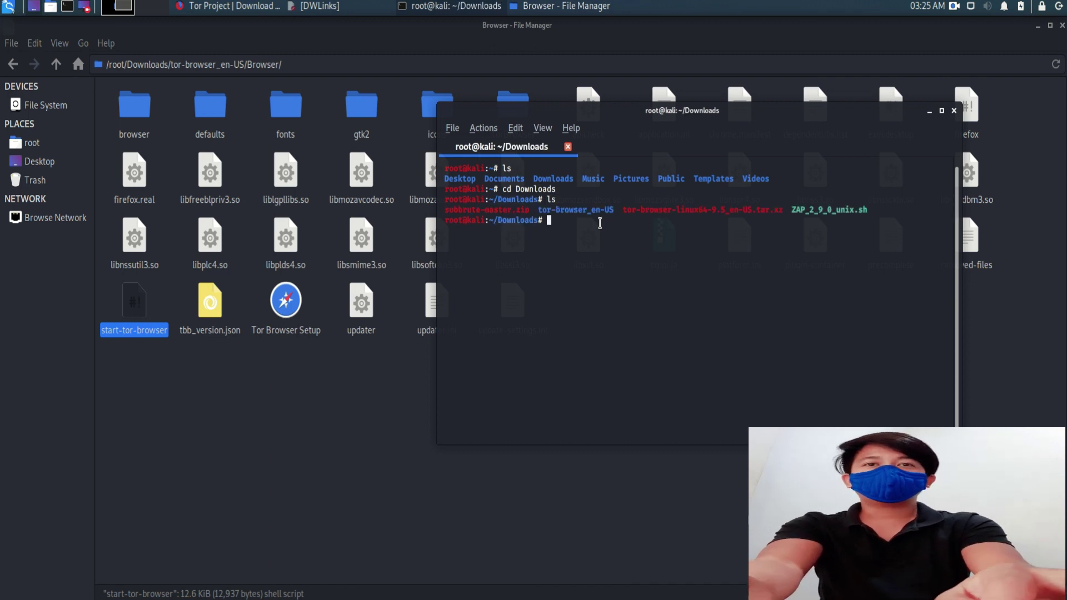
Change into the tor-browser_en-US folder and list its contents.
text(cd)
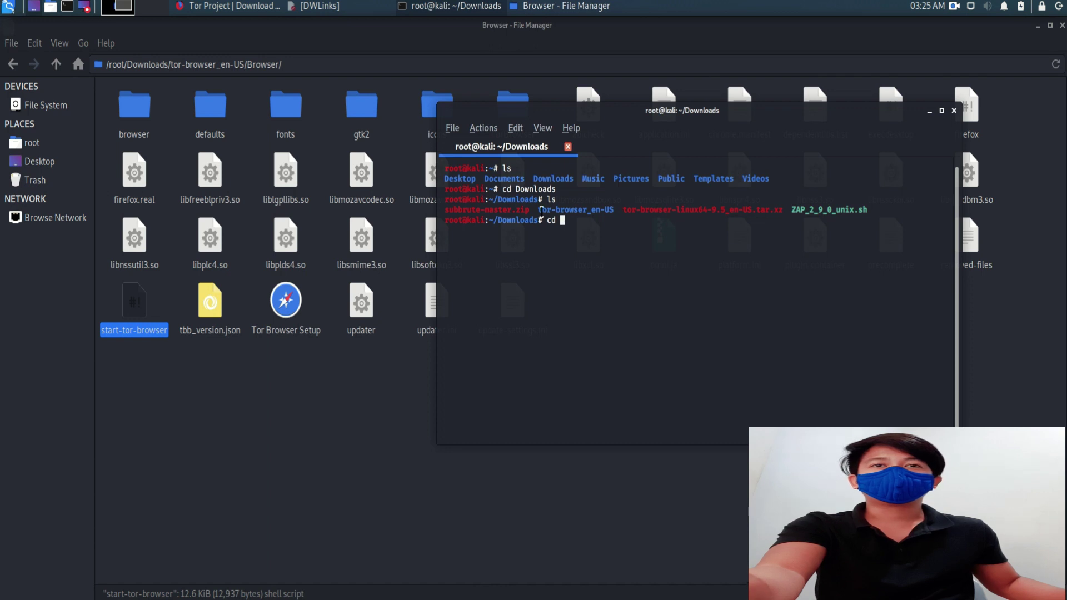
drag(539, 209, 606, 211)
right_click(606, 211)
click(606, 230)
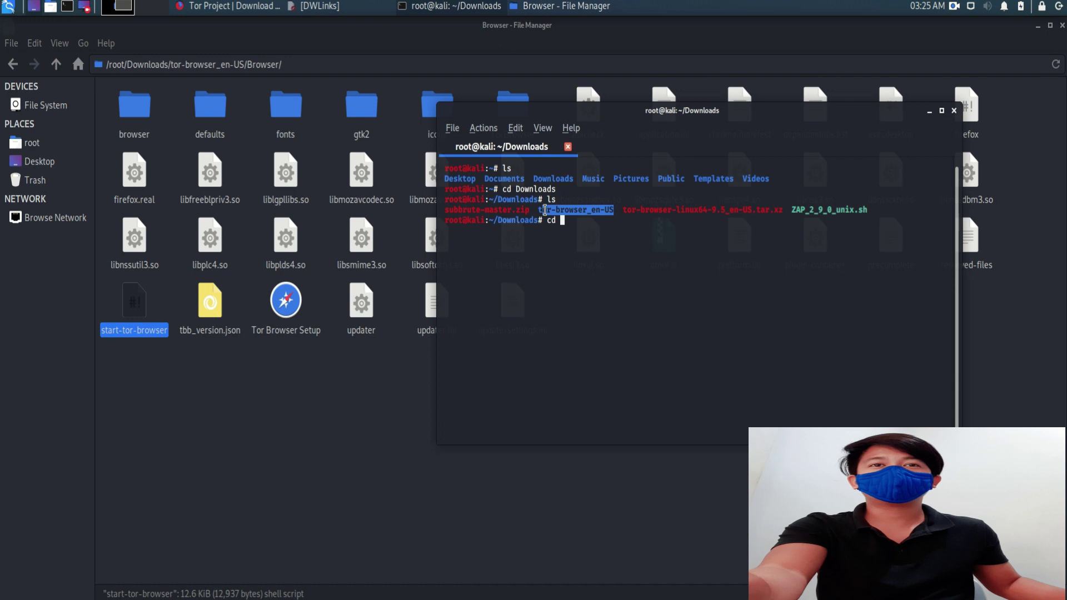
drag(539, 209, 616, 210)
right_click(604, 210)
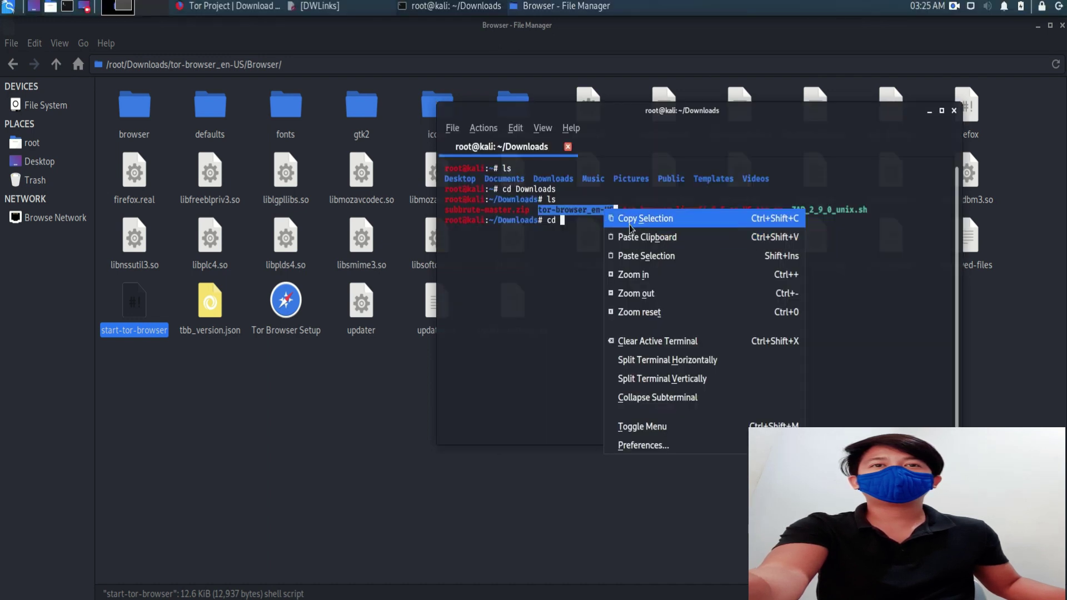
click(606, 224)
click(604, 227)
right_click(574, 217)
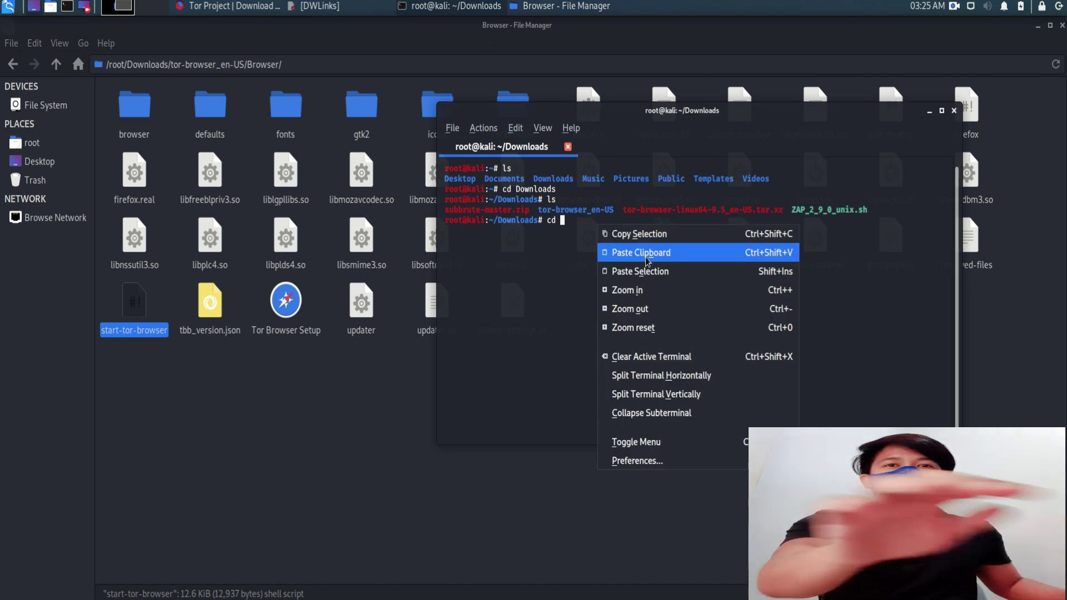
click(639, 248)
key(Return)
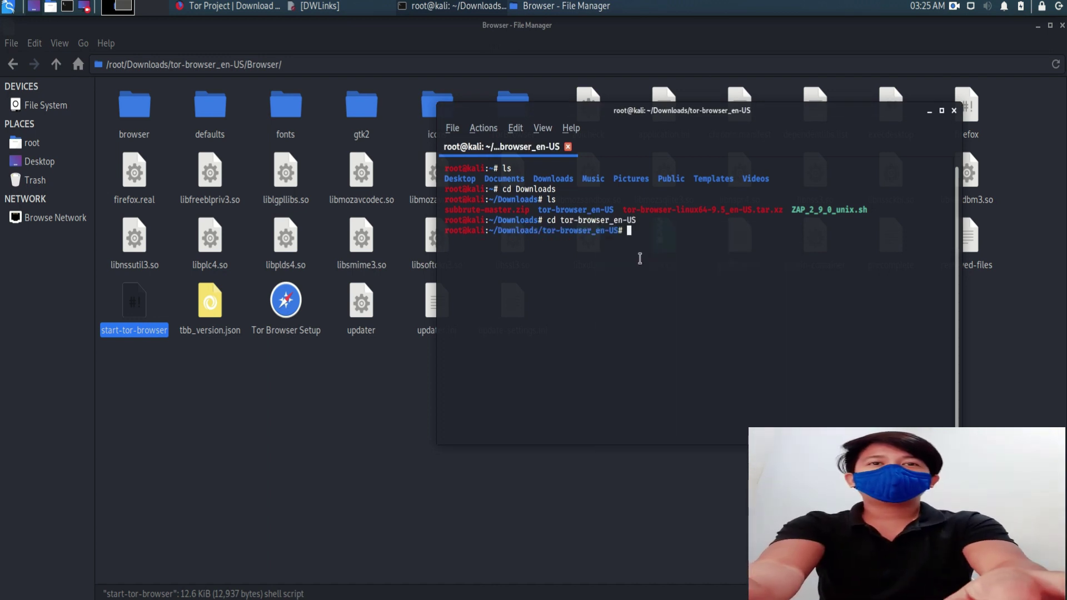
text(ls)
key(Return)
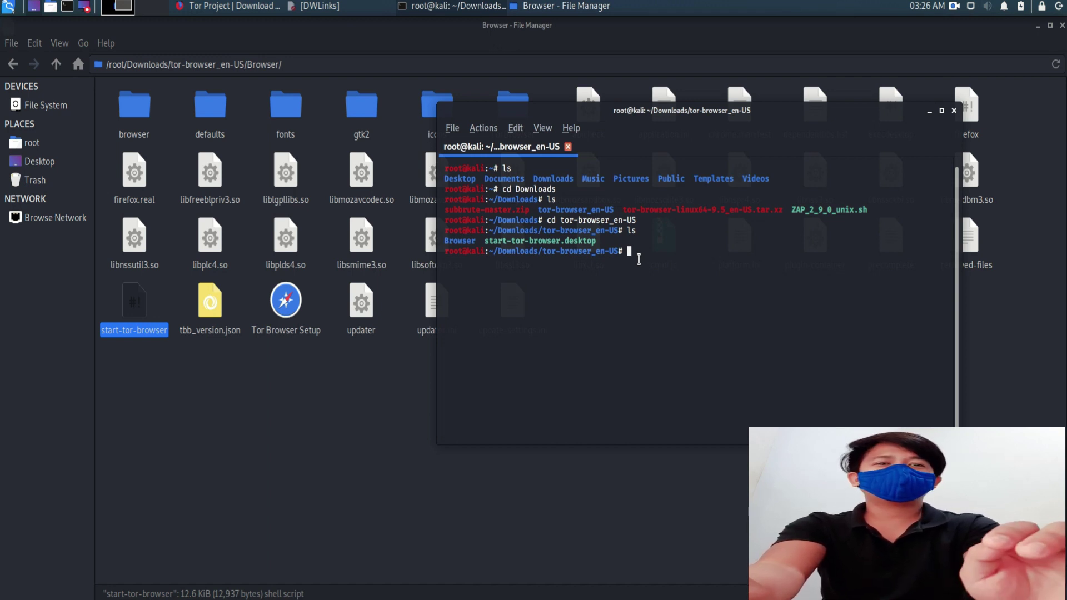
Run ./start-tor-browser.desktop to launch Tor Browser.
text(./)
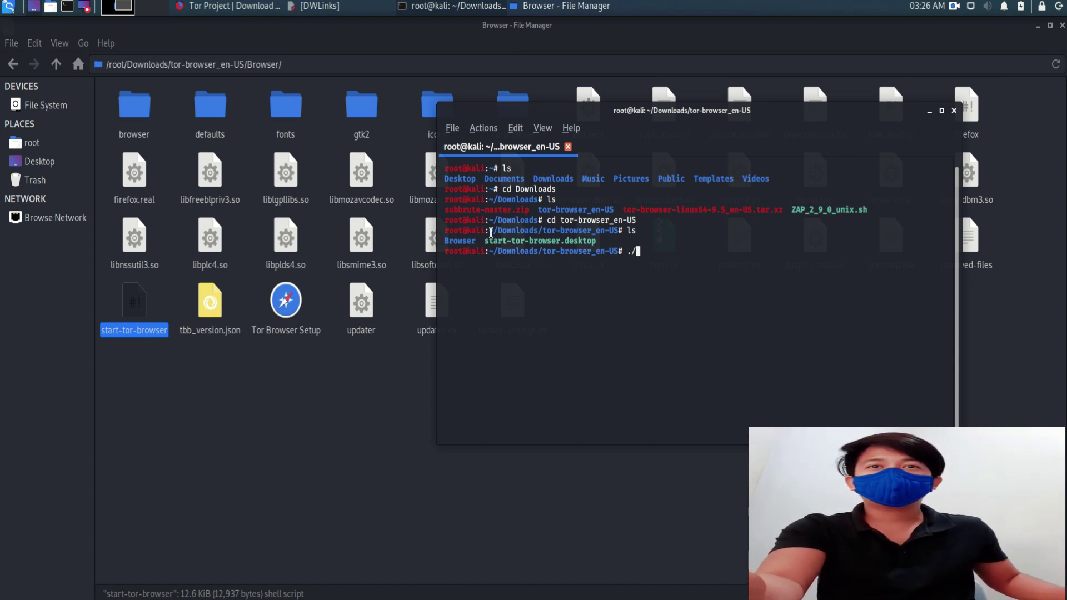
drag(487, 240, 500, 238)
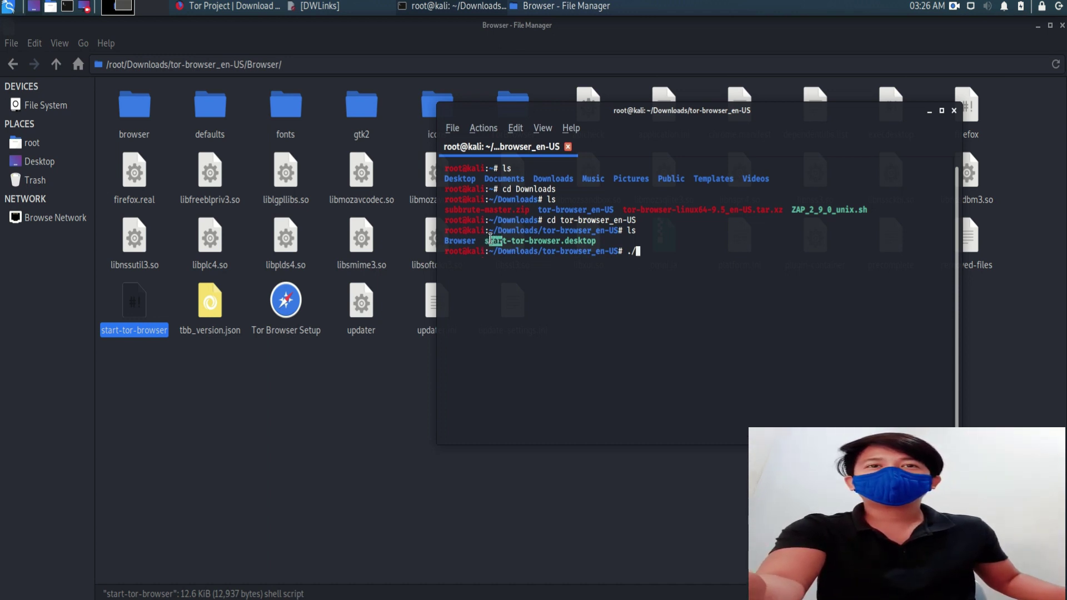
middle_click(533, 243)
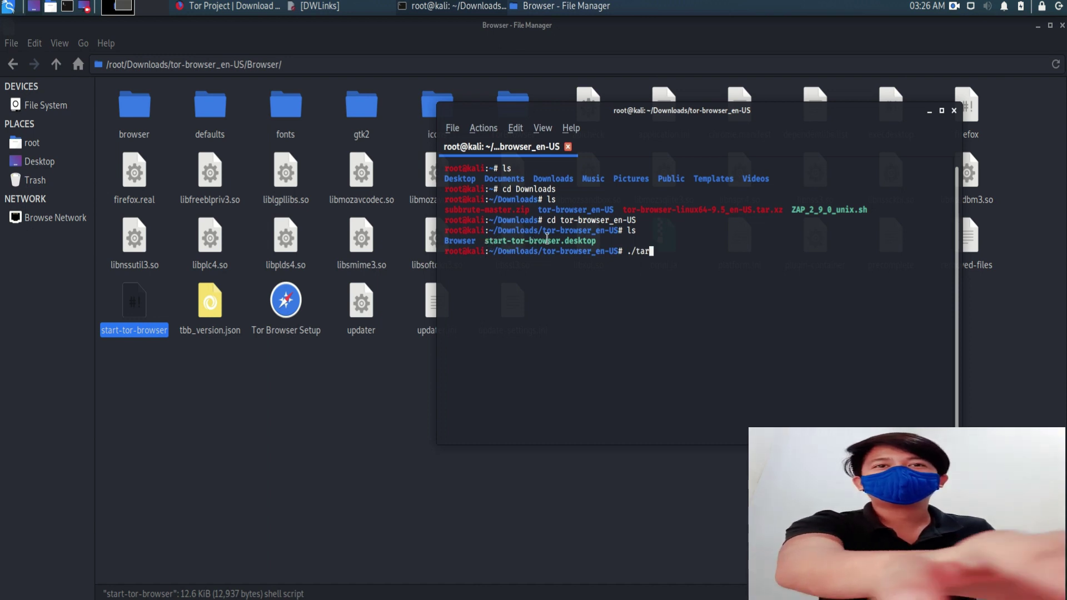
key(BackSpace)
key(BackSpace)
key(BackSpace)
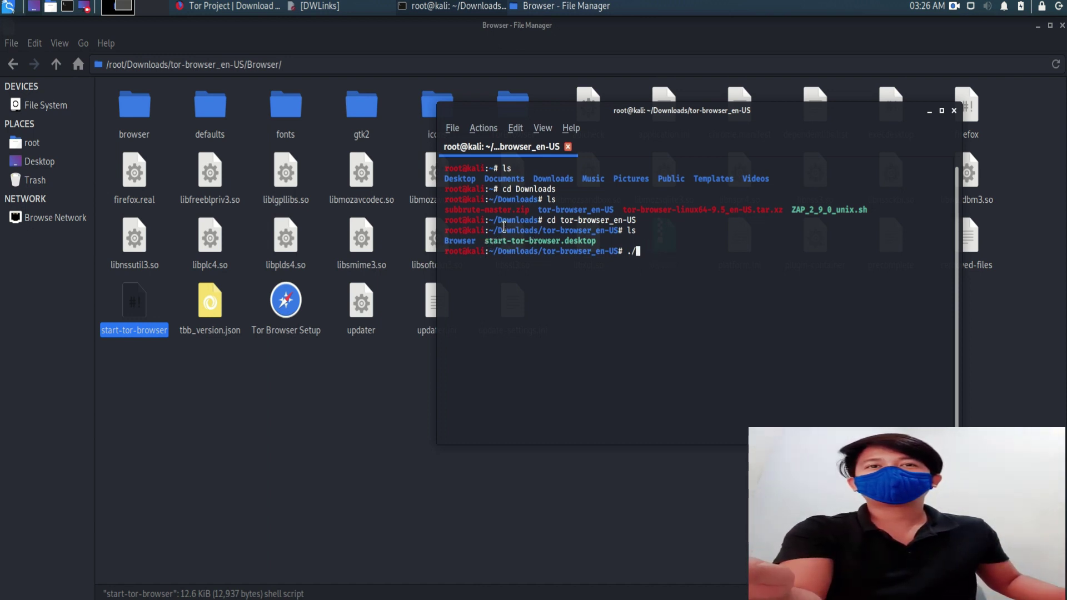
drag(484, 241, 597, 243)
right_click(651, 255)
click(692, 264)
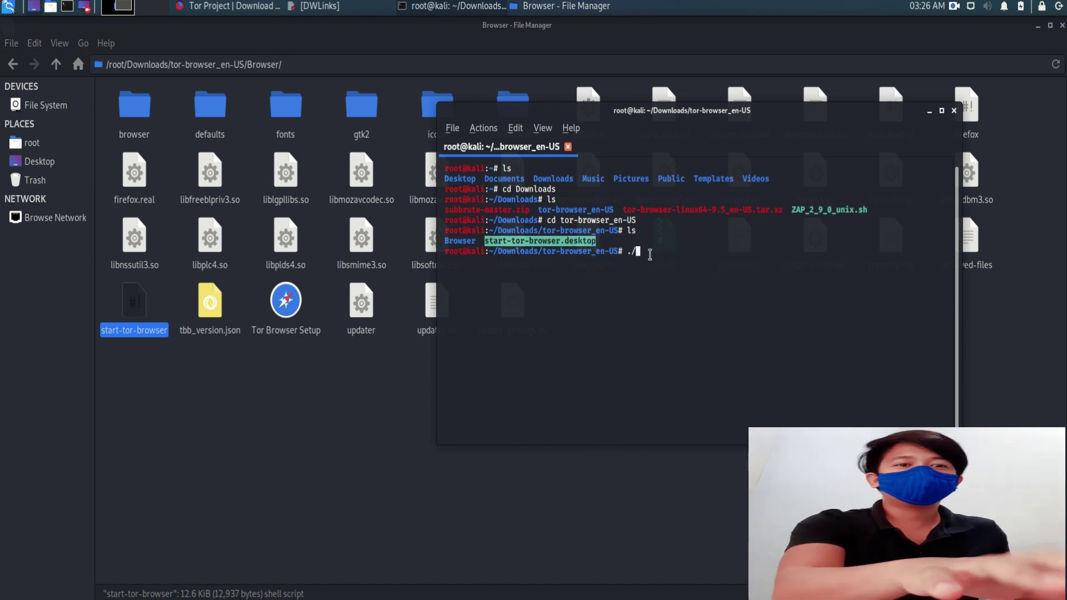
click(649, 254)
right_click(649, 254)
click(690, 283)
key(Return)
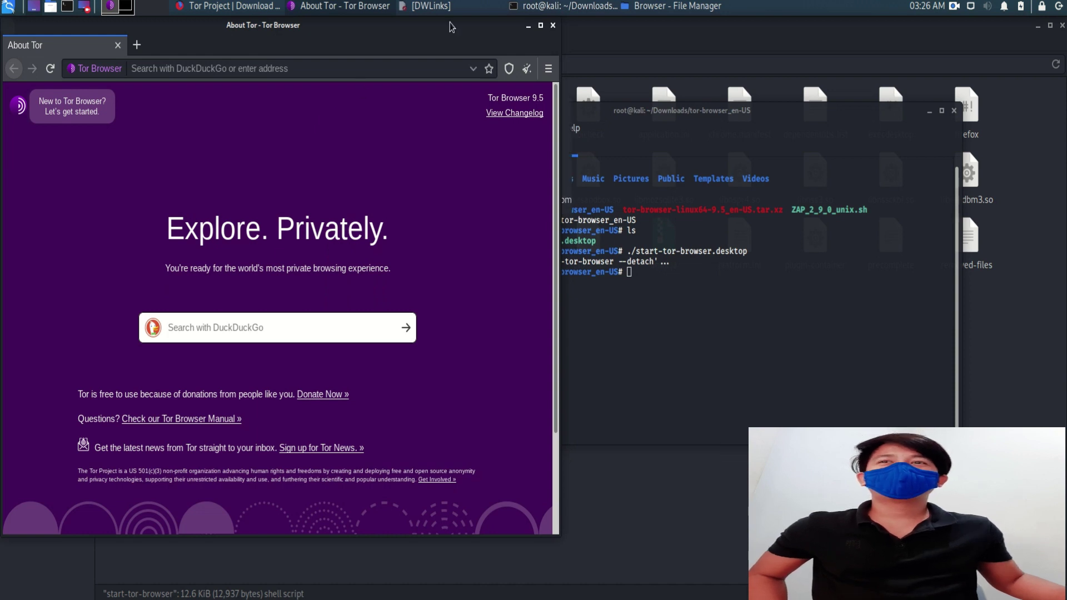
Maximize the Tor Browser window and switch to the DWLinks onion link list.
click(540, 25)
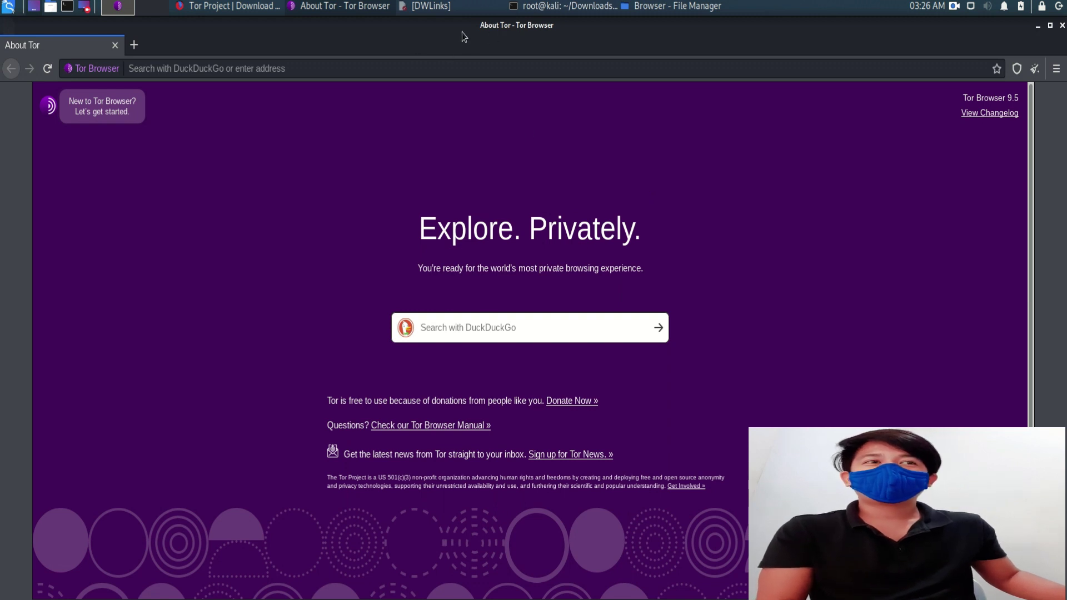
key(alt+Tab)
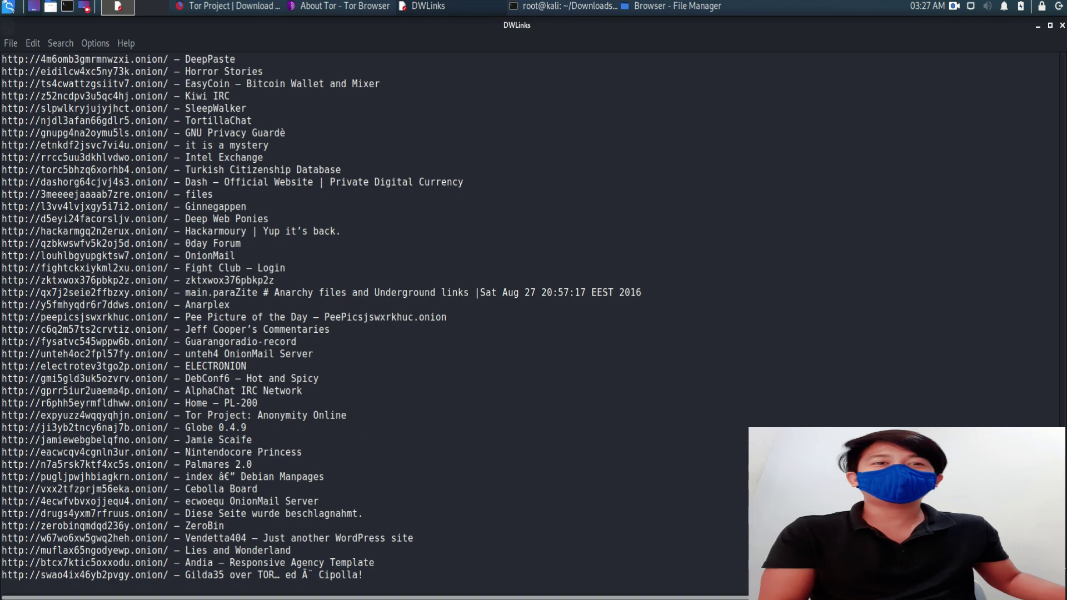
Copy the Facebook onion address from the DWLinks list in Mousepad.
scroll(1056, 136, up, 20)
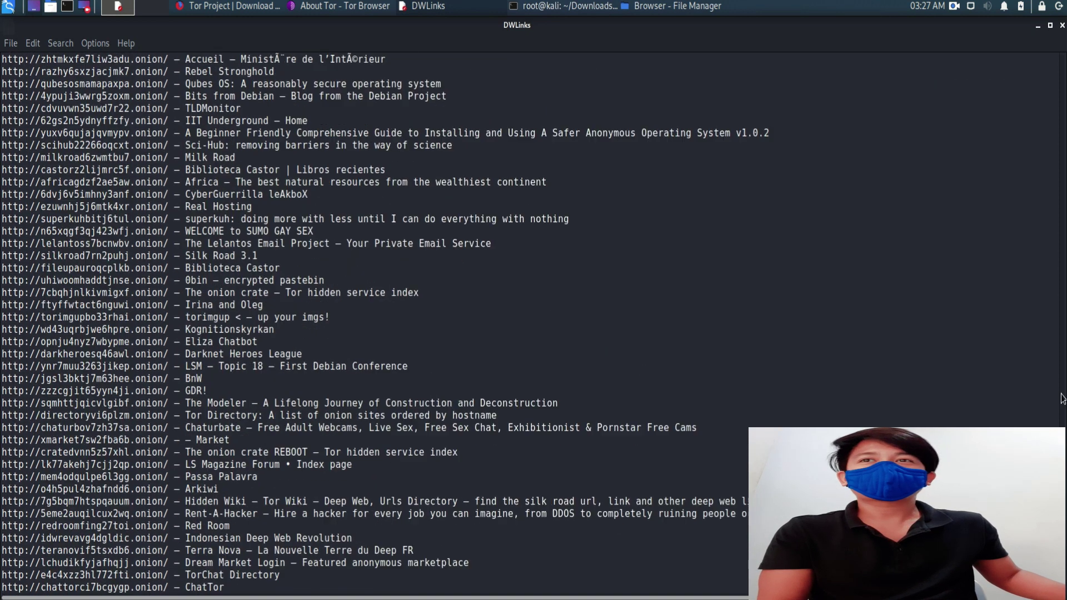
scroll(1056, 136, up, 10)
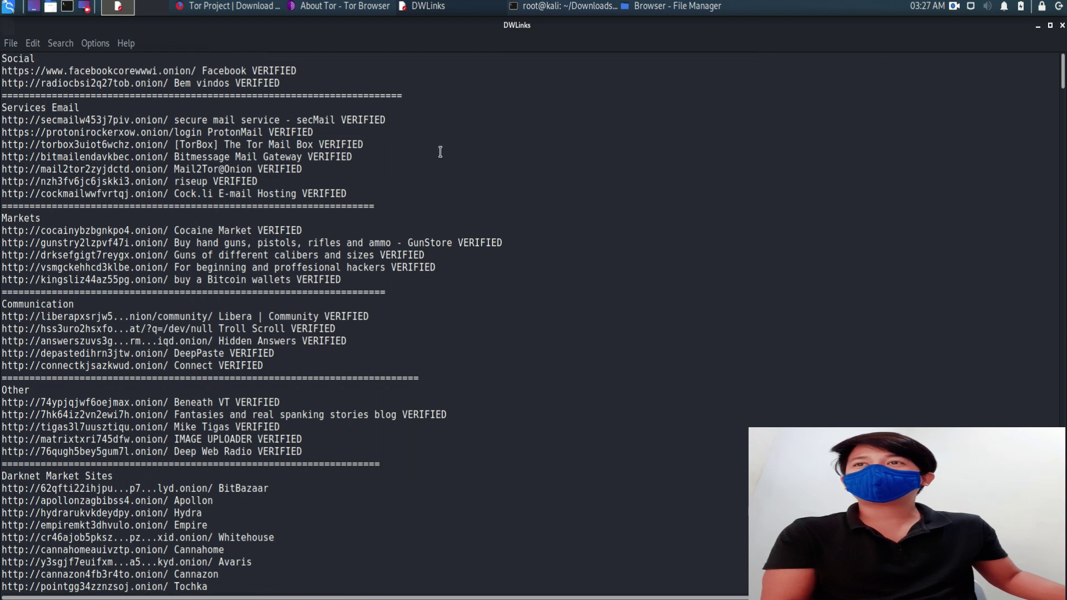
drag(2, 71, 197, 70)
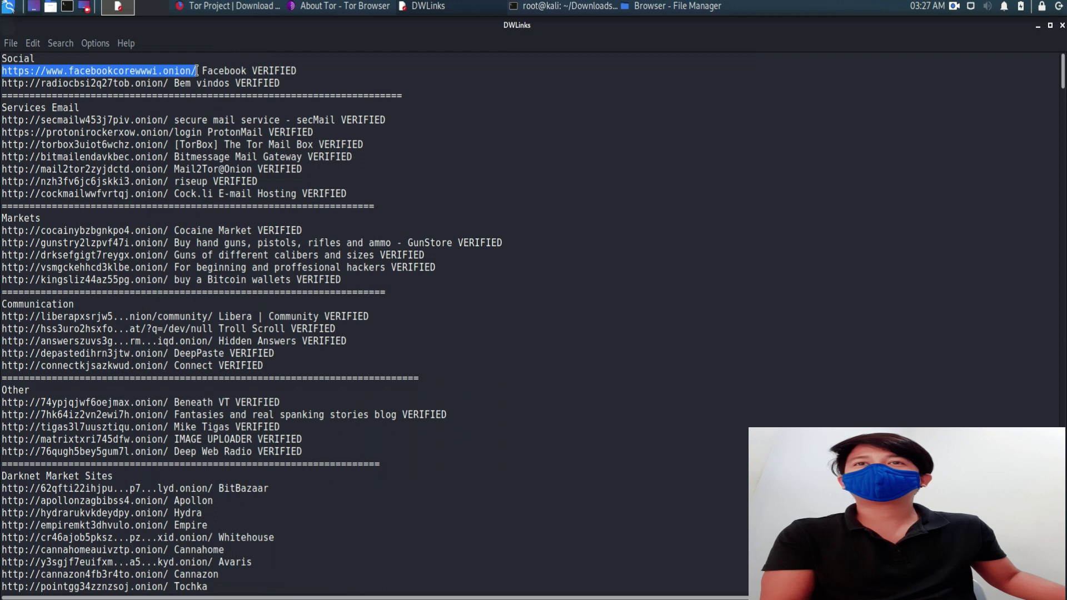
right_click(198, 71)
click(205, 99)
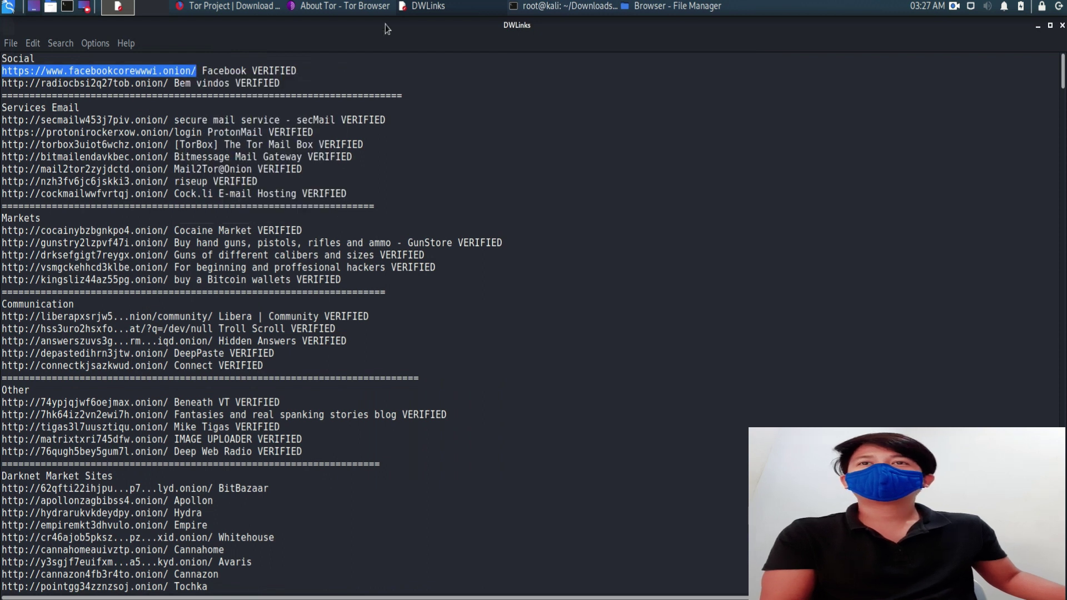
Paste the Facebook onion address into Tor Browser's address bar and load it.
click(340, 11)
right_click(318, 69)
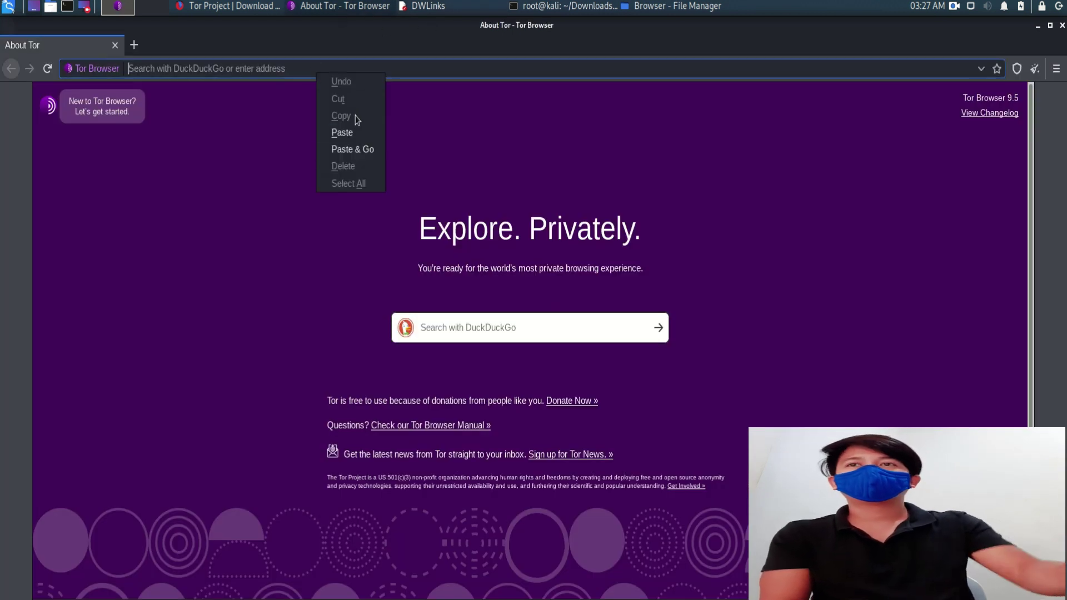
click(367, 133)
key(Return)
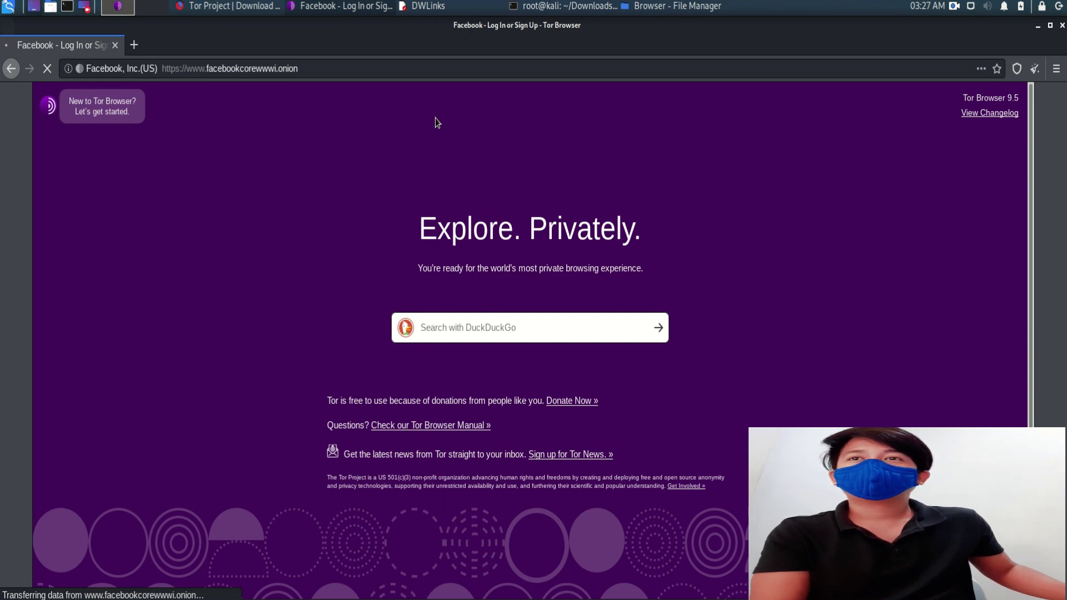
Check the loading Facebook onion page, then return to the DWLinks list.
click(431, 8)
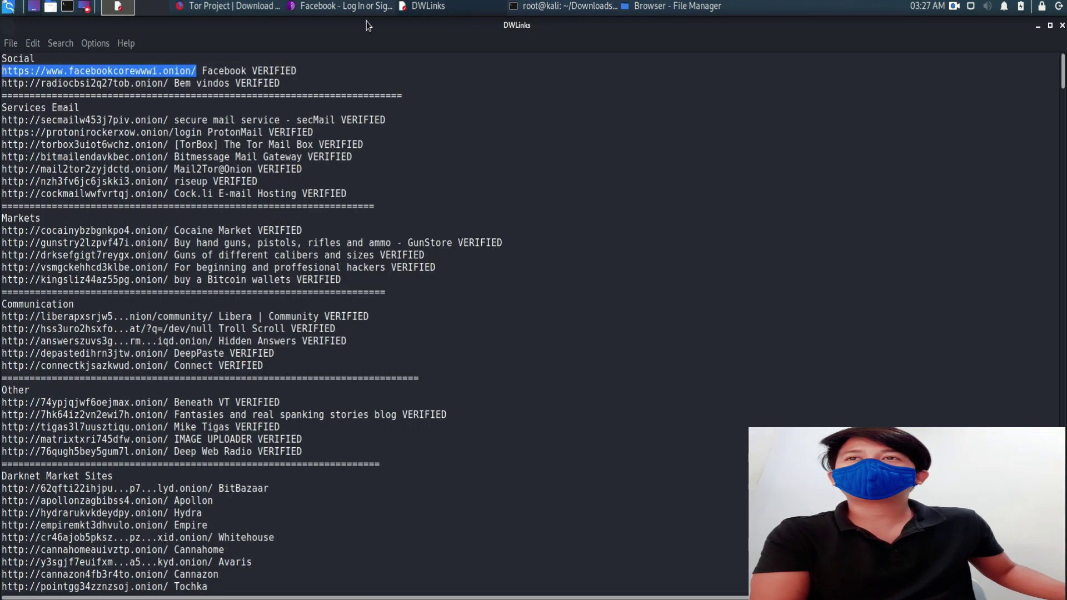
click(353, 9)
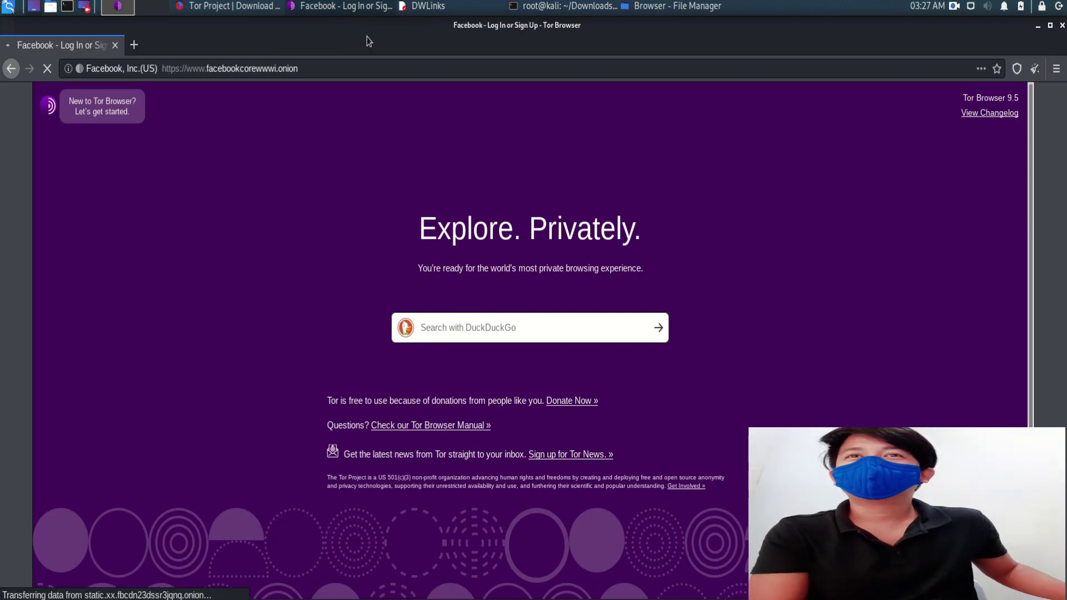
click(426, 6)
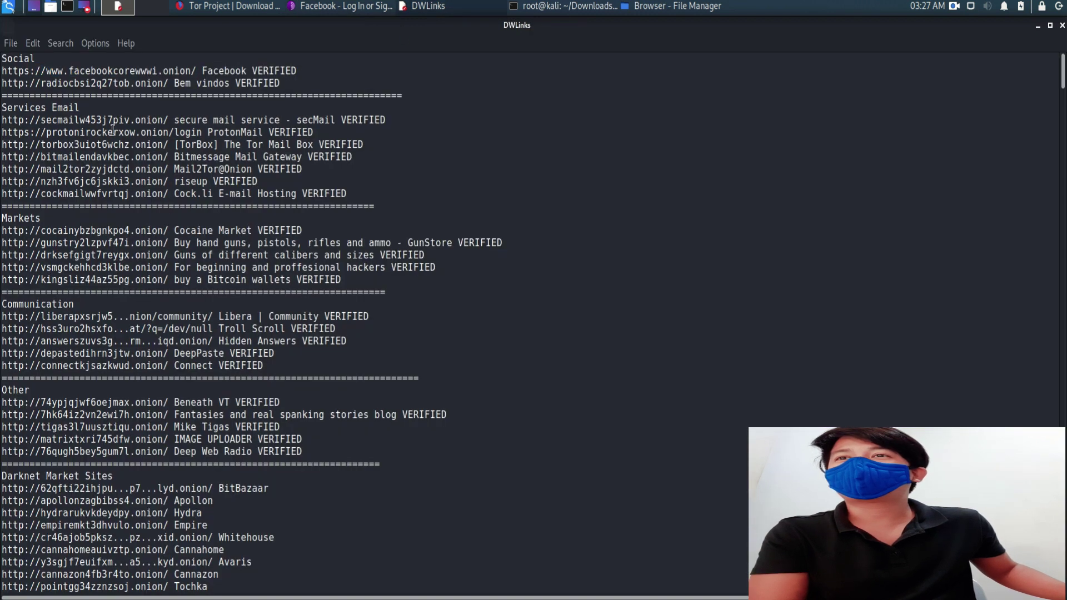
Scroll the DWLinks list down to the Dark Web Wallets And Bitcoin Mixers and Tor Email Services sections.
scroll(92, 142, down, 3)
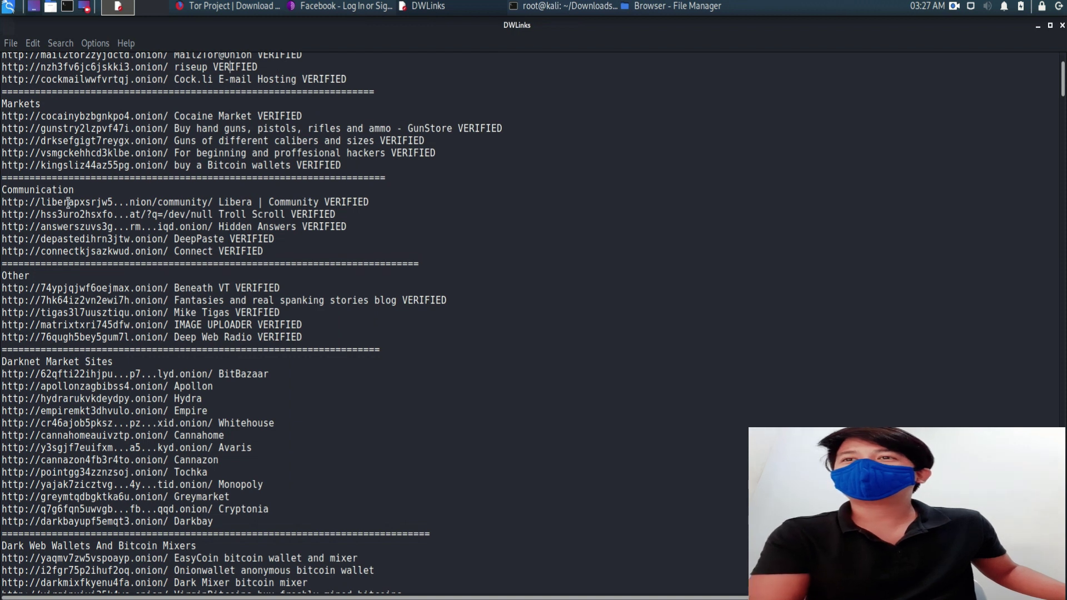
scroll(67, 204, down, 2)
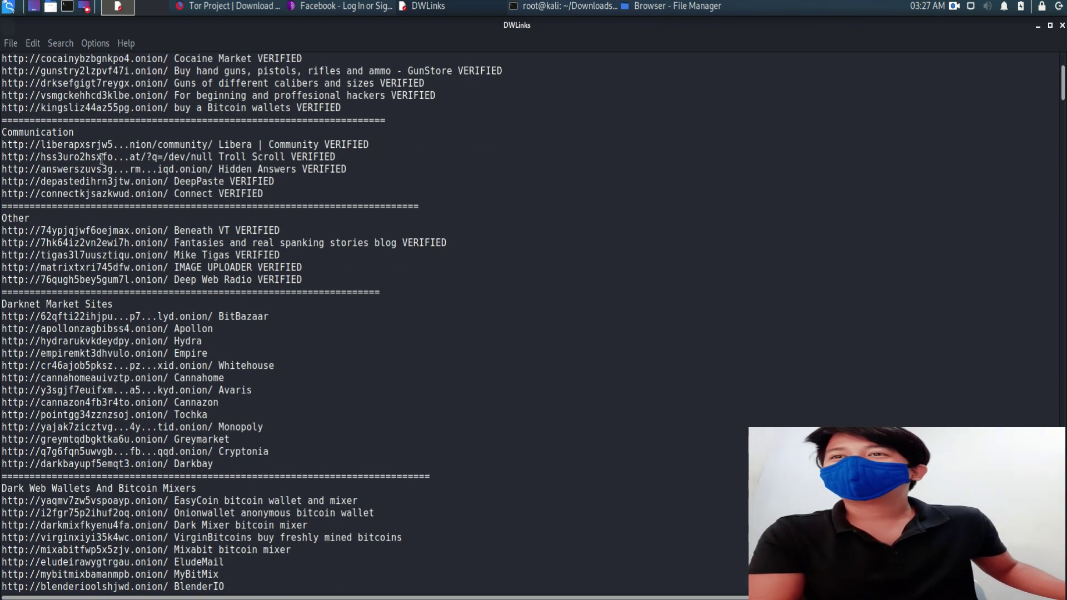
scroll(76, 257, down, 4)
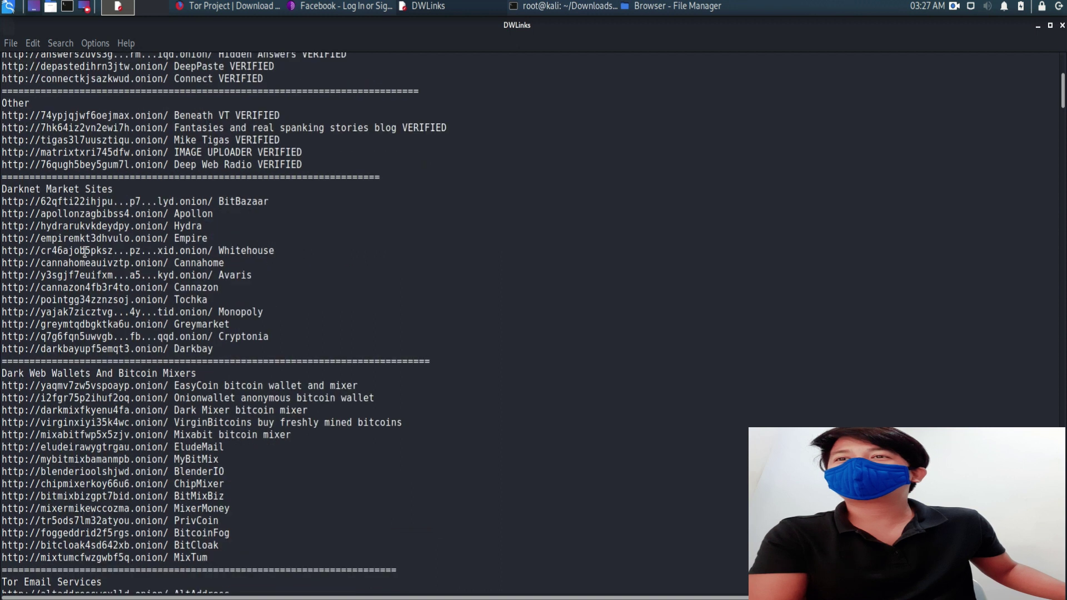
scroll(80, 221, down, 6)
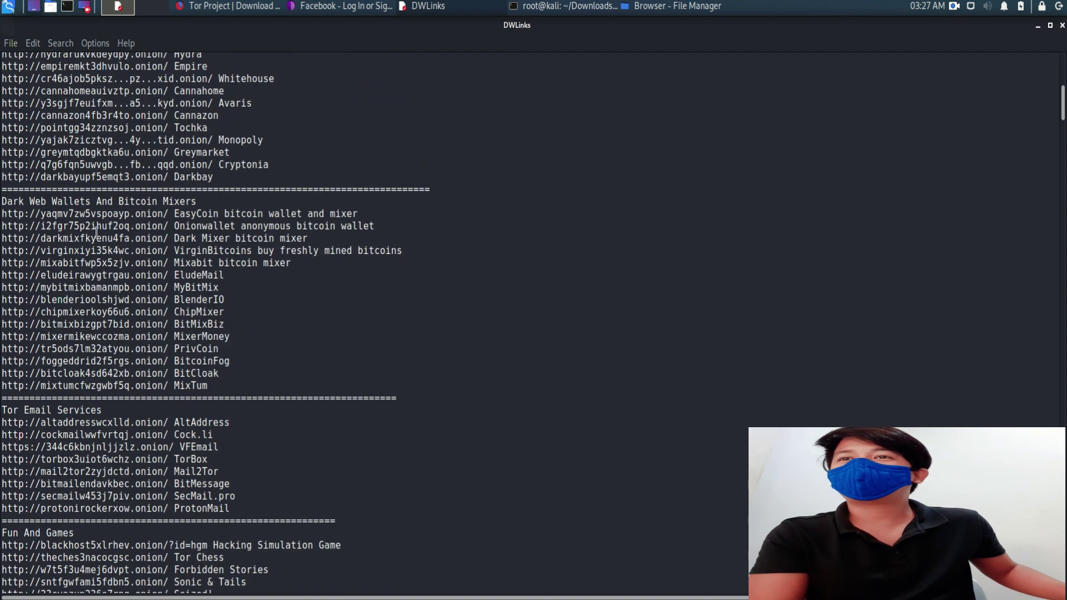
scroll(62, 225, down, 2)
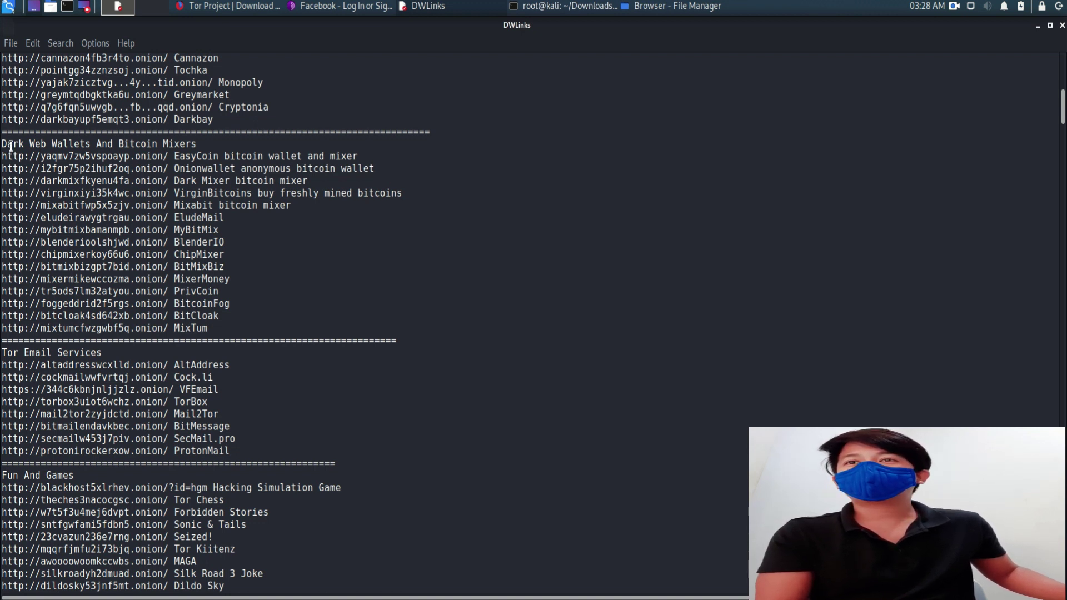
Scroll down, briefly highlighting the Dark Web Wallets, Social Sites and Hack Canada entries.
drag(9, 146, 265, 147)
click(207, 179)
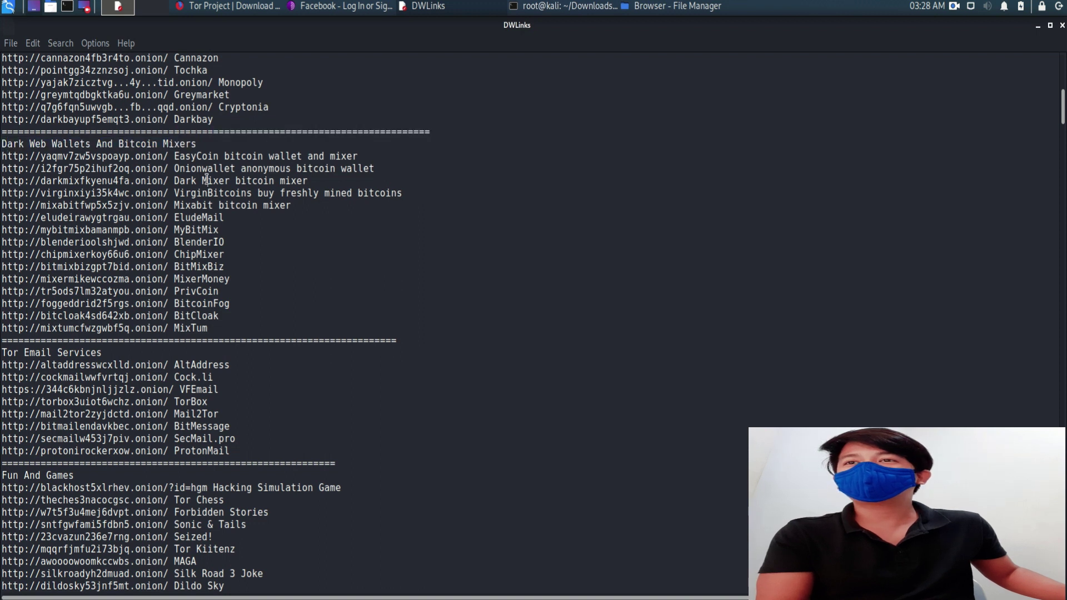
scroll(215, 243, down, 5)
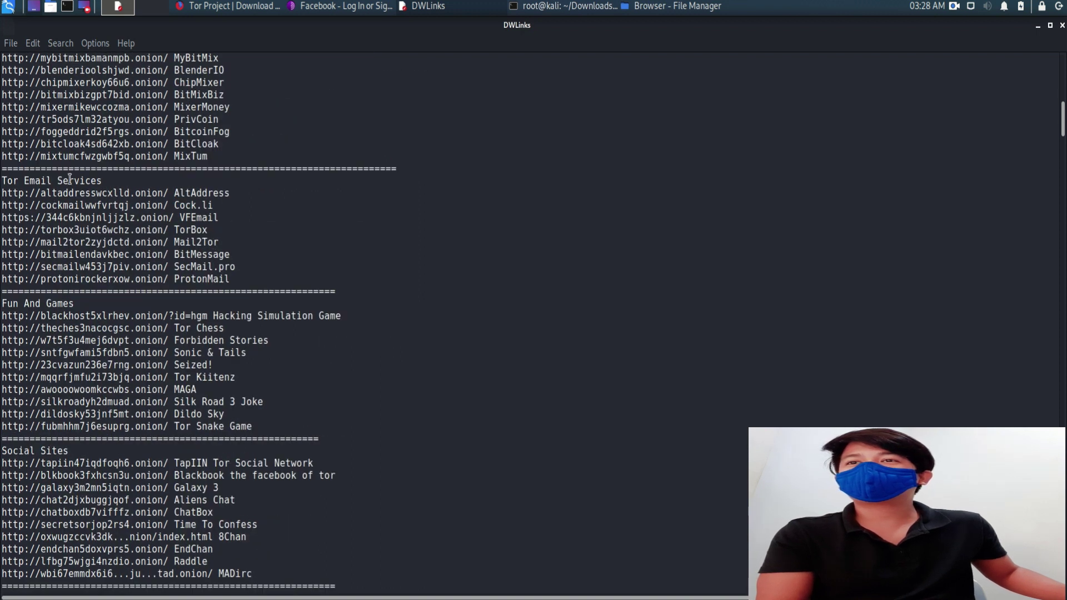
scroll(69, 178, down, 3)
scroll(68, 284, down, 3)
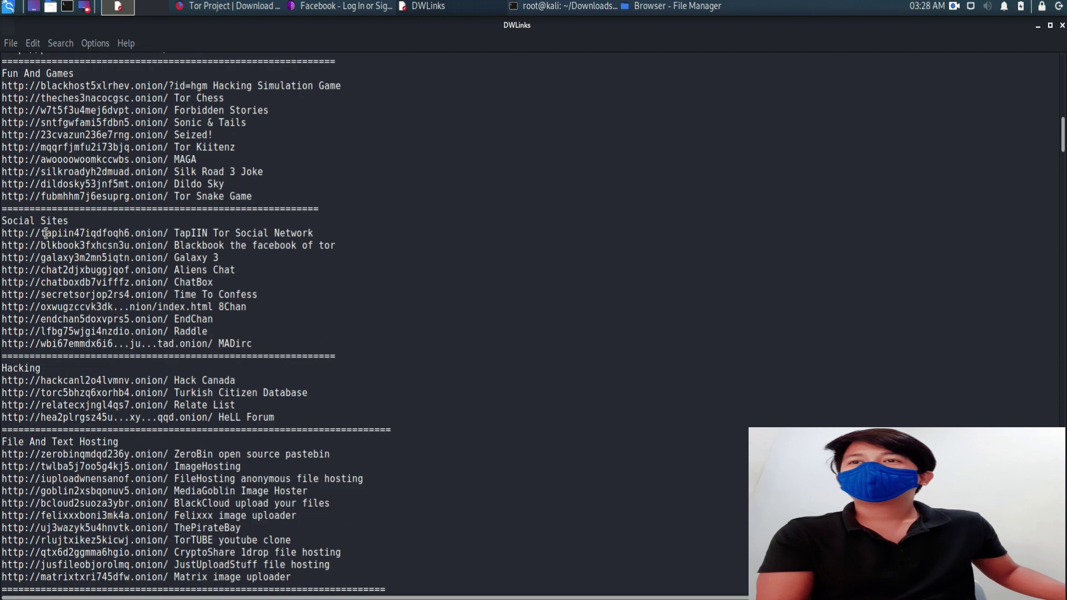
drag(46, 233, 190, 285)
click(196, 304)
scroll(174, 315, down, 3)
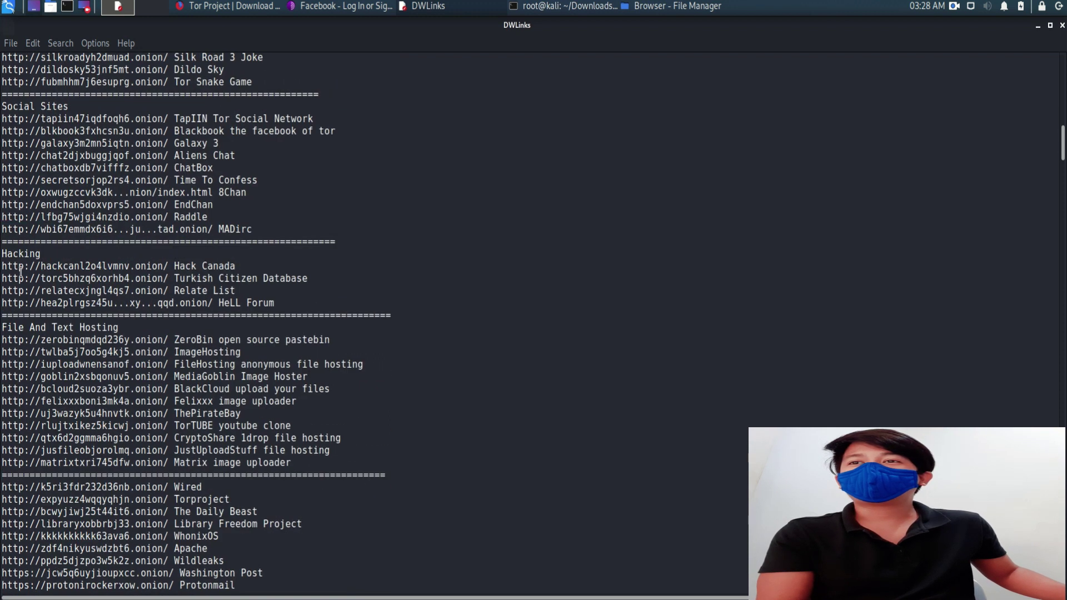
drag(31, 264, 135, 278)
click(178, 288)
Scroll on through the remaining onion links to later entries like Silk Road 3.1 and DeepPaste.
scroll(108, 320, down, 2)
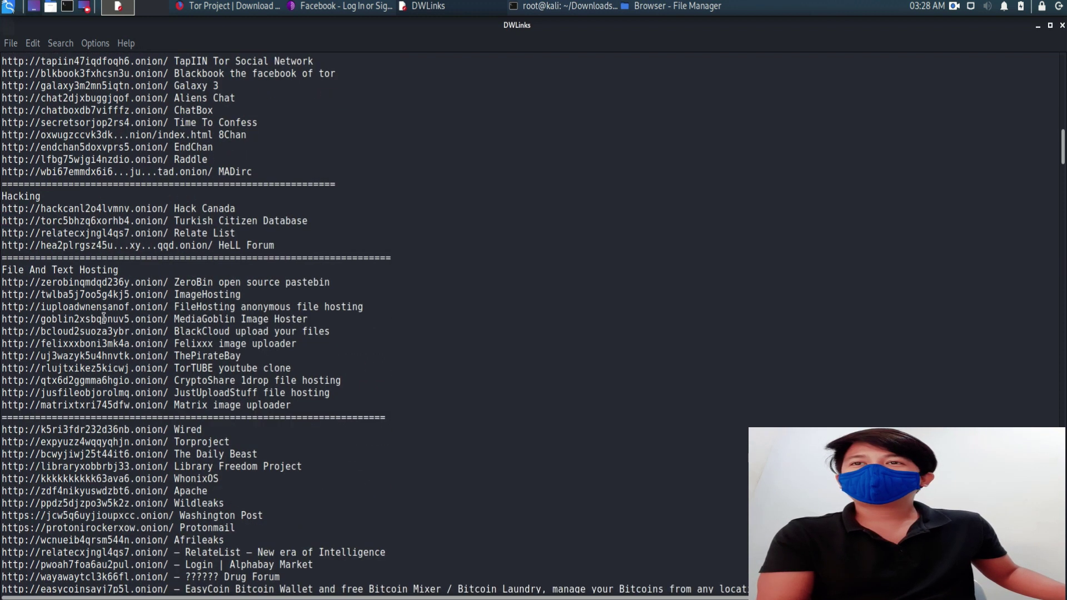
scroll(32, 296, down, 3)
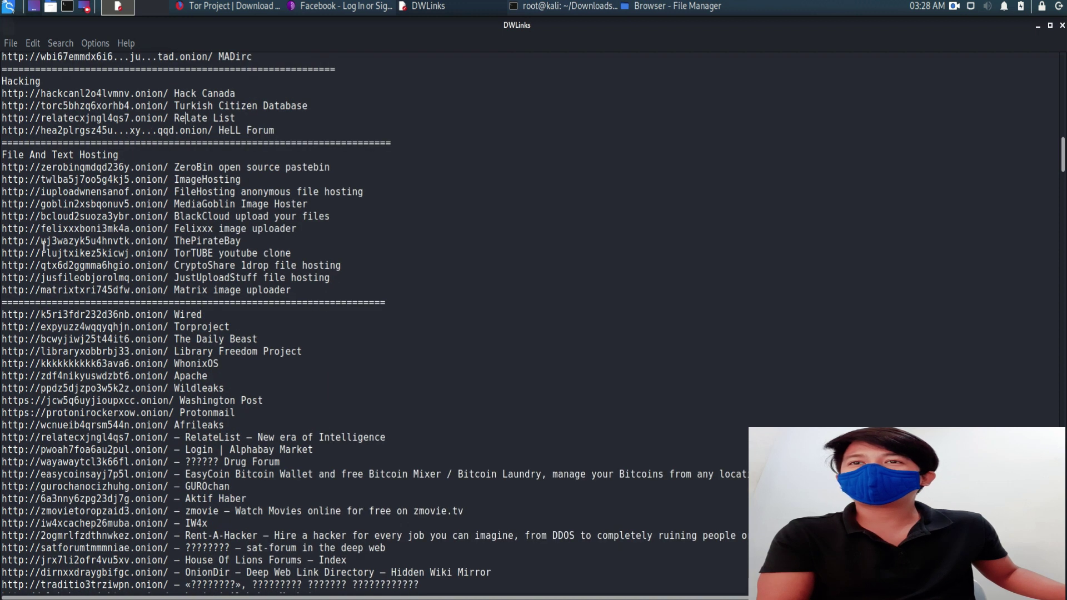
scroll(93, 253, down, 3)
scroll(93, 253, down, 6)
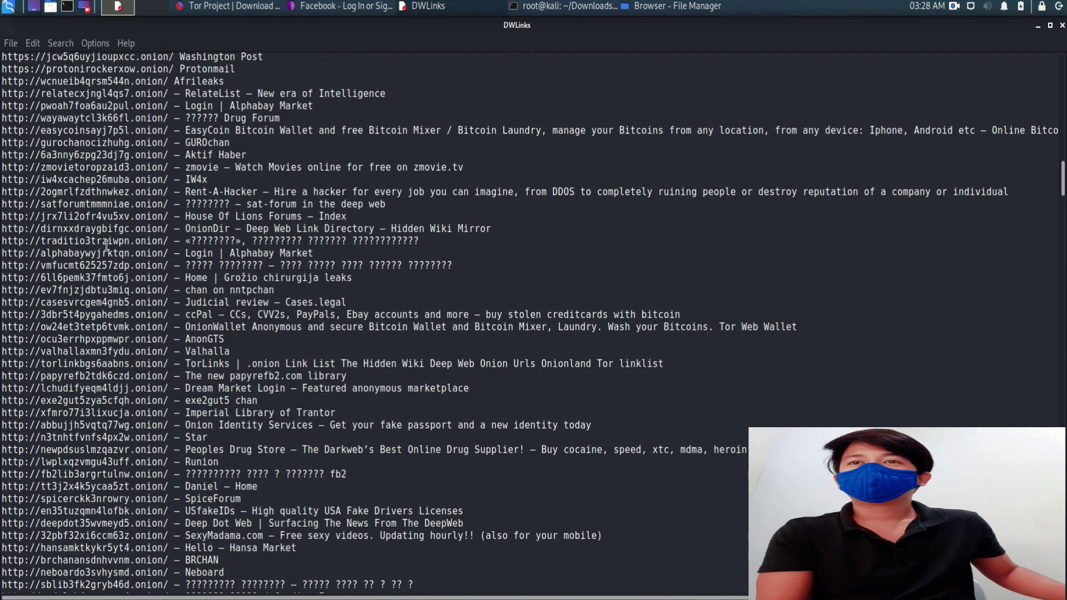
scroll(111, 242, down, 6)
scroll(130, 238, down, 20)
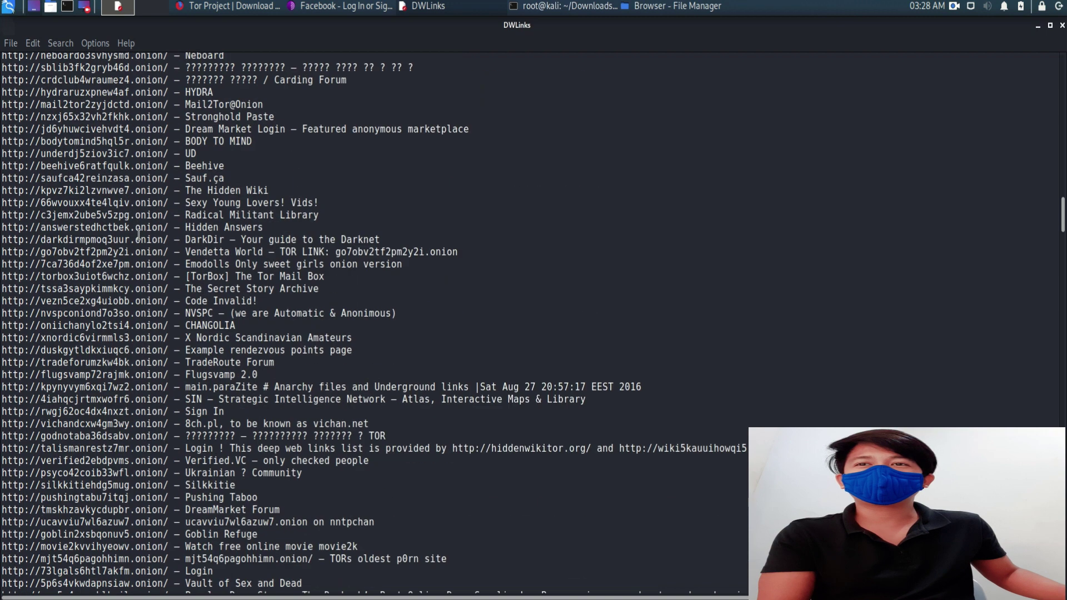
scroll(138, 235, down, 9)
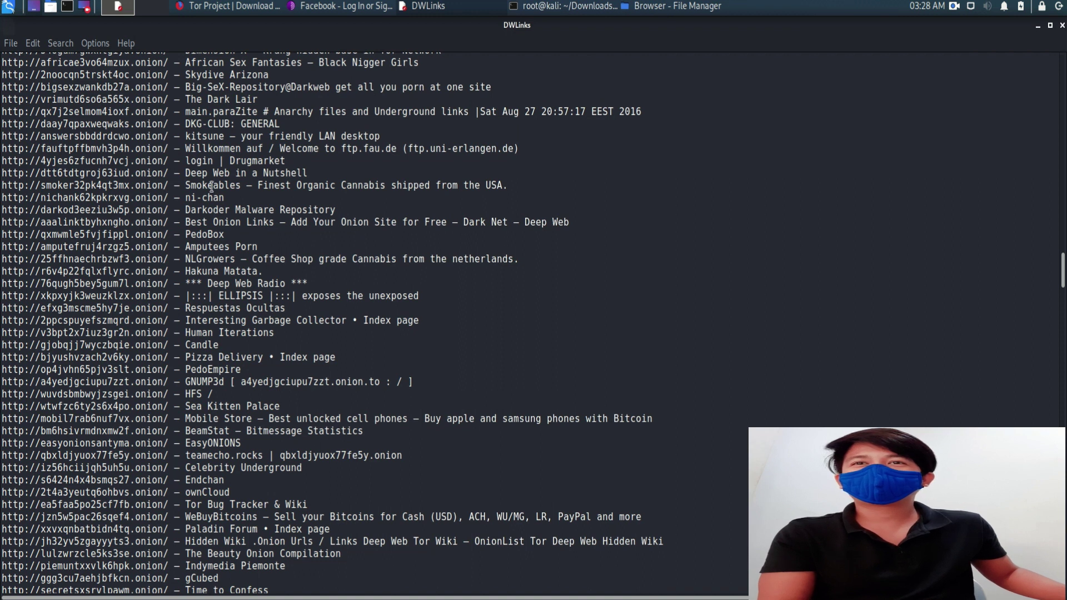
scroll(178, 262, down, 2)
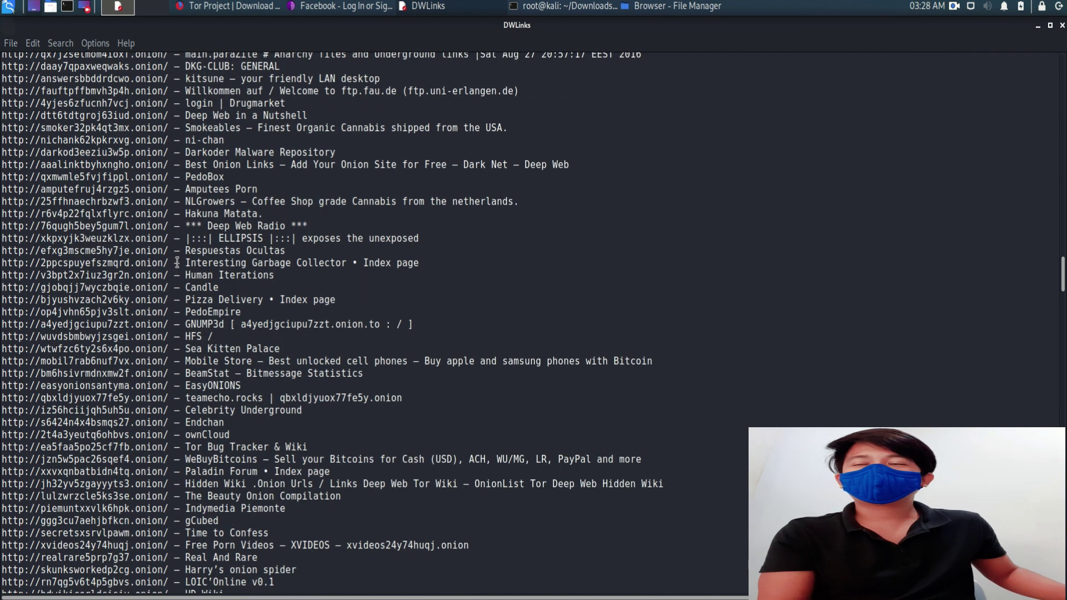
scroll(177, 262, down, 12)
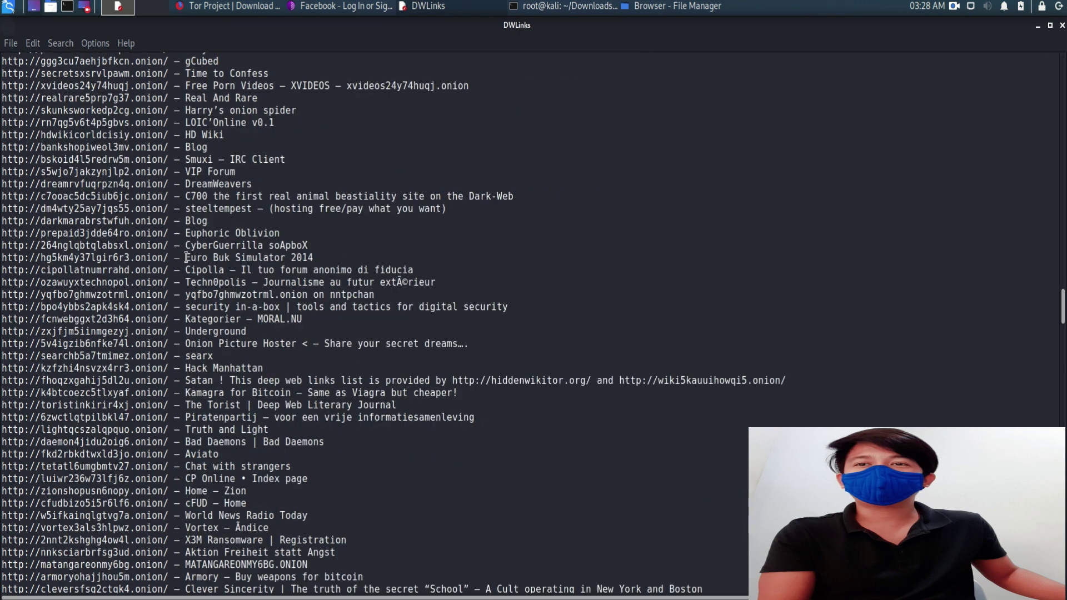
scroll(187, 258, down, 18)
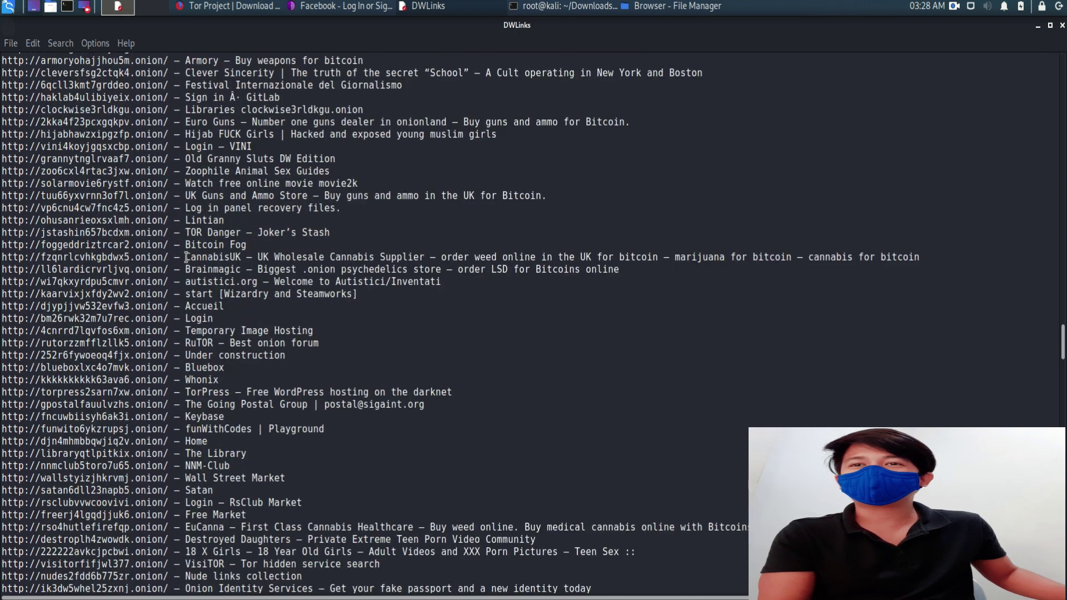
scroll(186, 258, down, 3)
scroll(187, 257, down, 9)
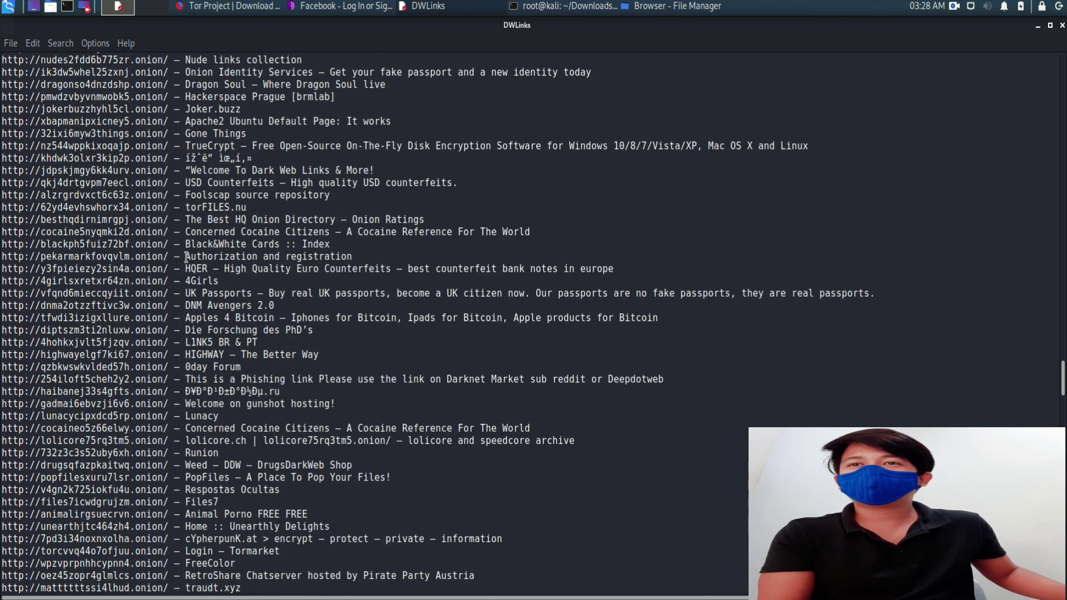
scroll(187, 258, down, 12)
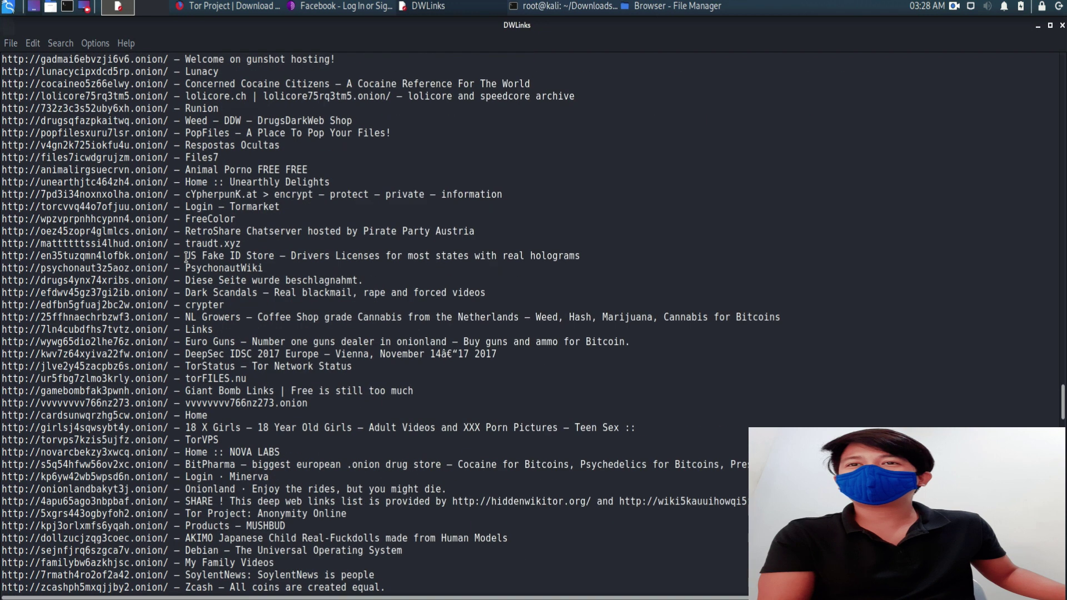
scroll(187, 258, down, 18)
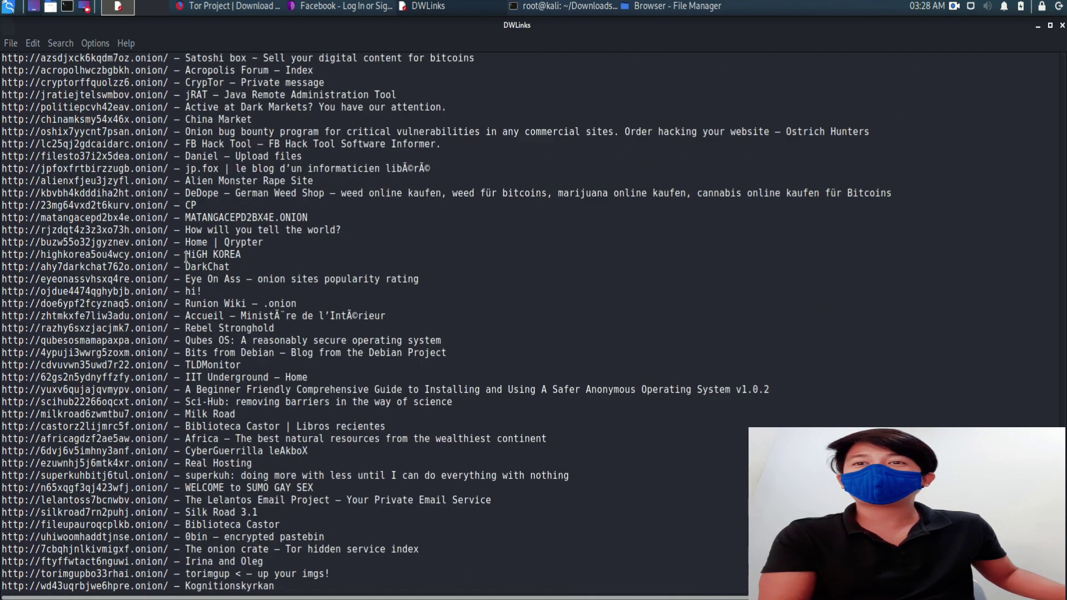
scroll(186, 257, down, 16)
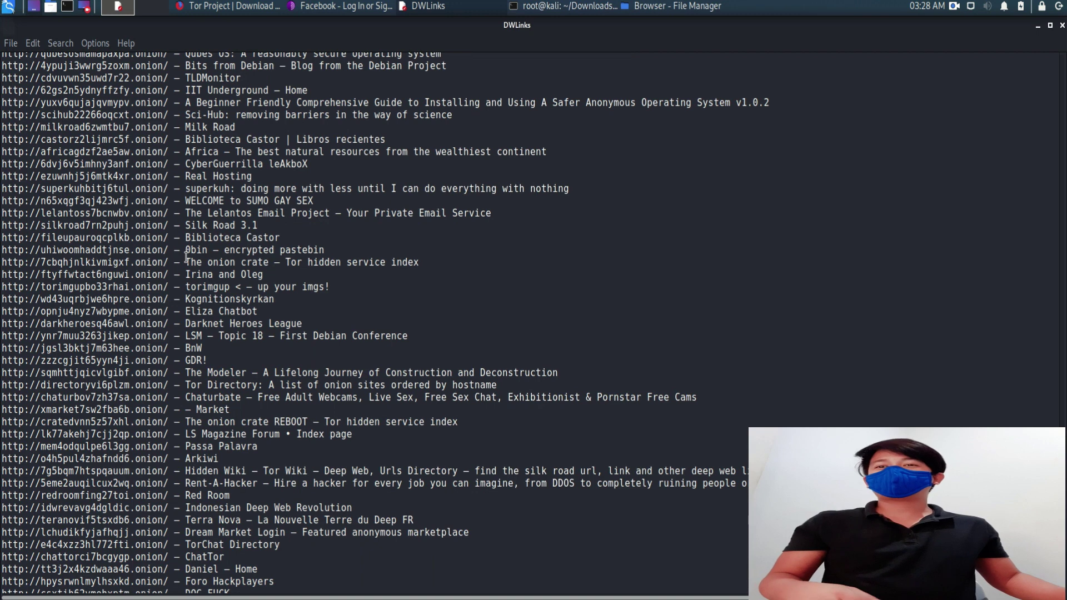
scroll(211, 261, down, 5)
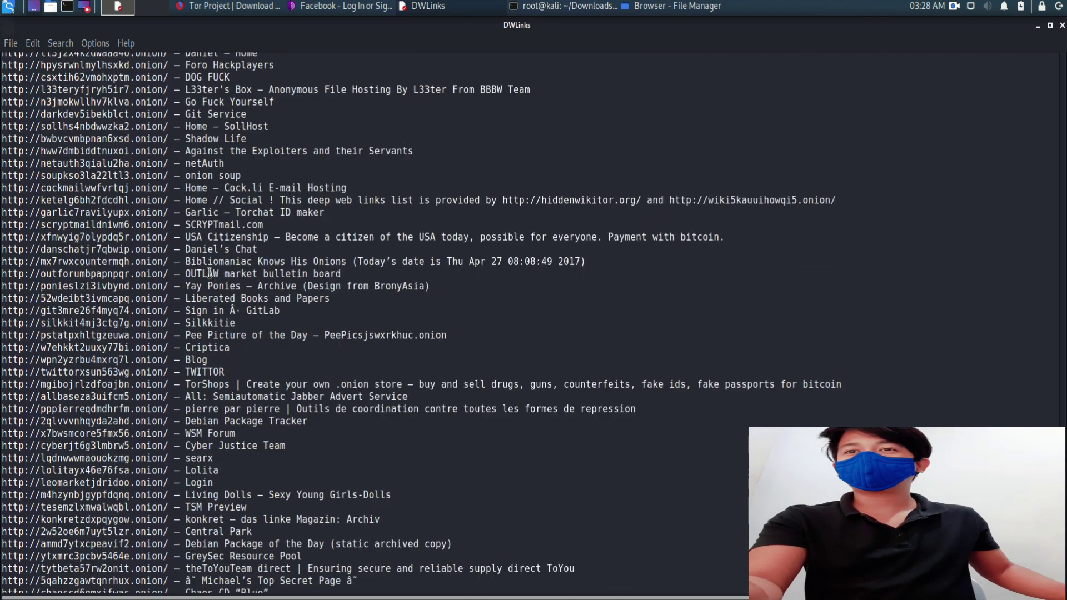
scroll(266, 247, down, 20)
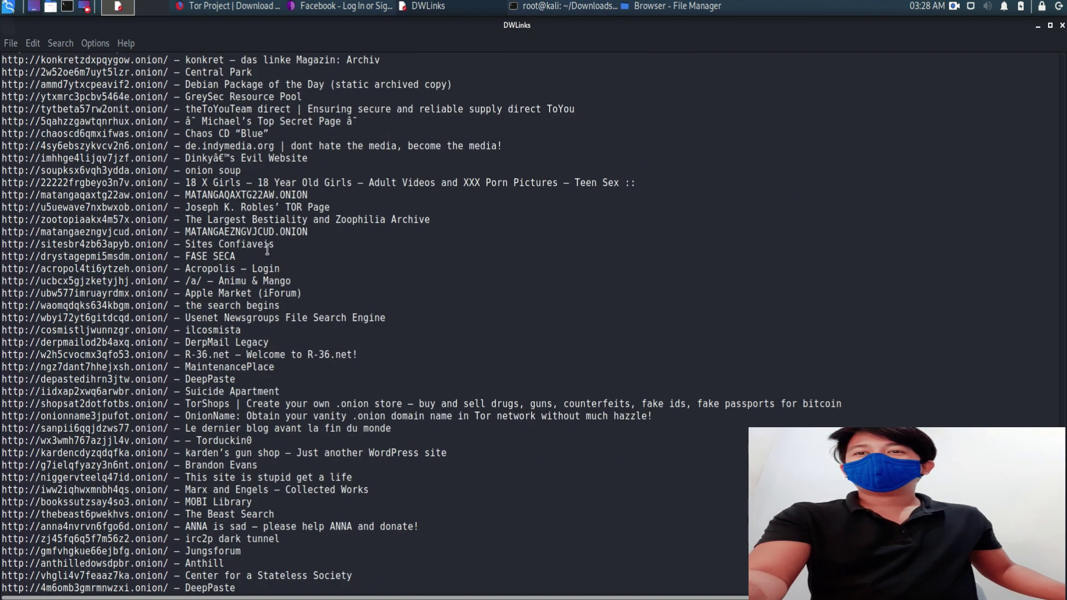